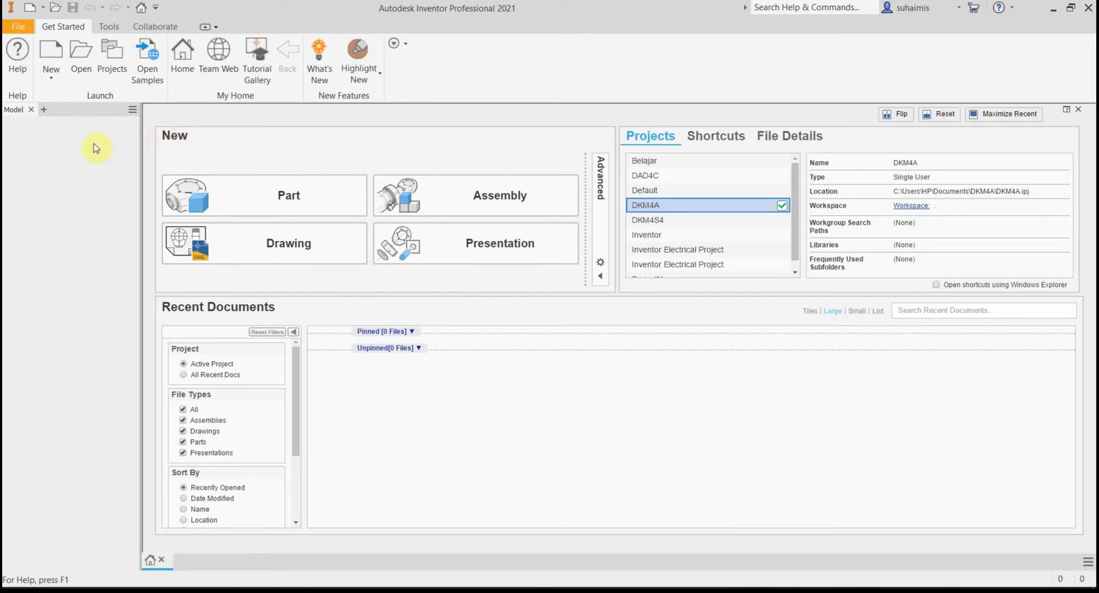
Step: Open the new-file dialog and examine the templates in the English, Metric and Mold Design folders
click(47, 54)
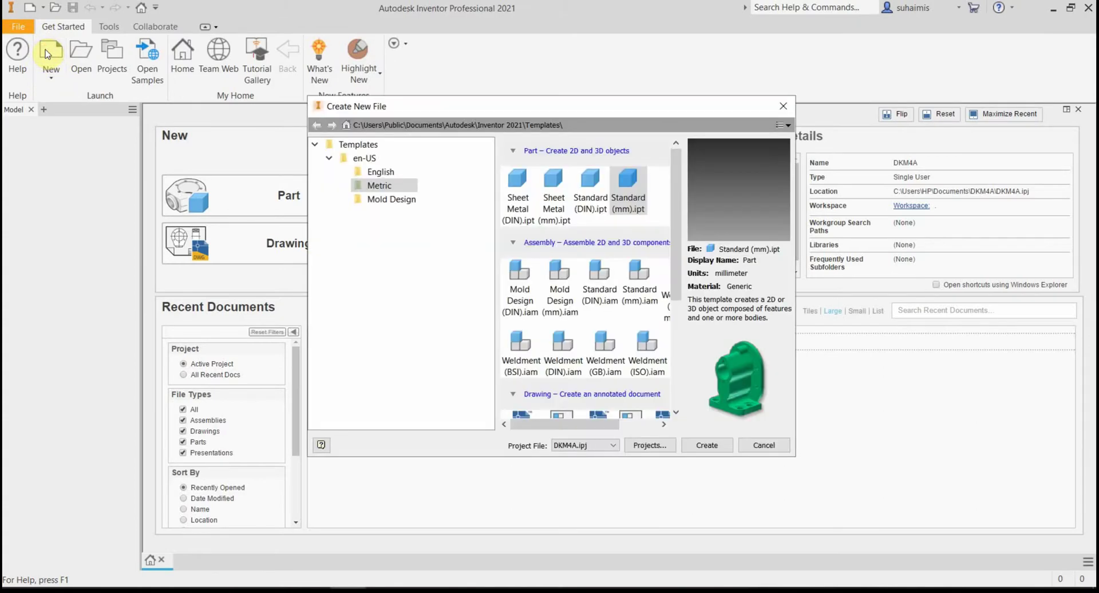
click(329, 158)
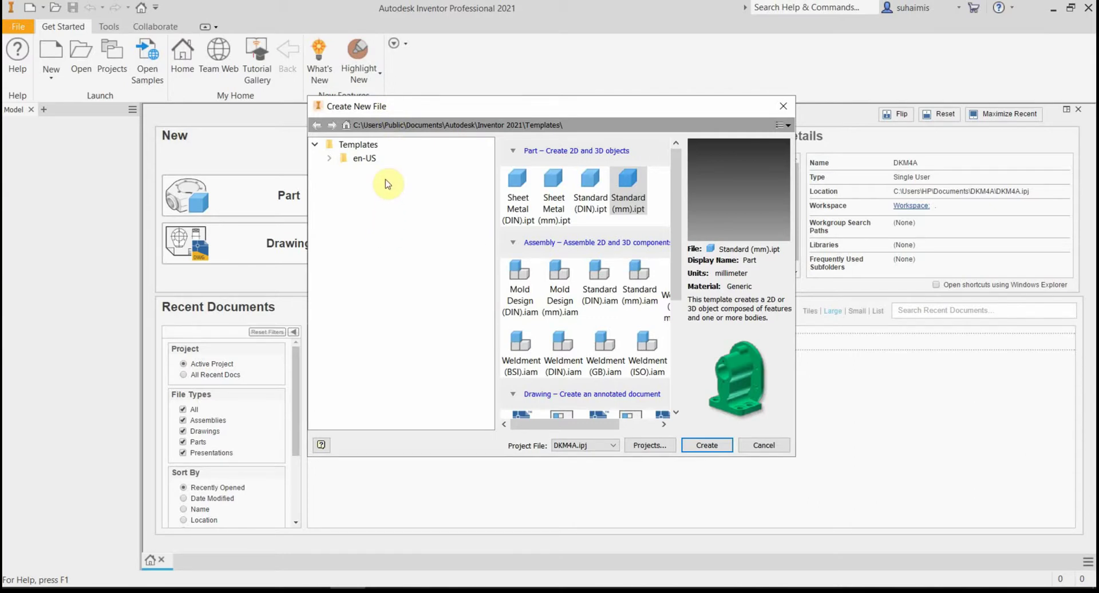
click(330, 160)
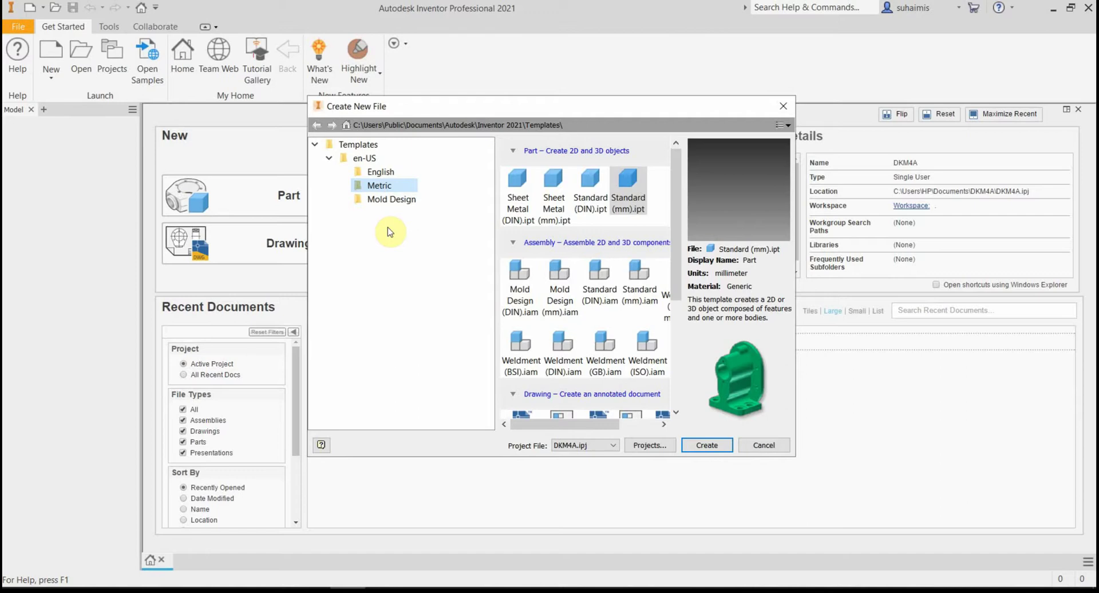
click(386, 172)
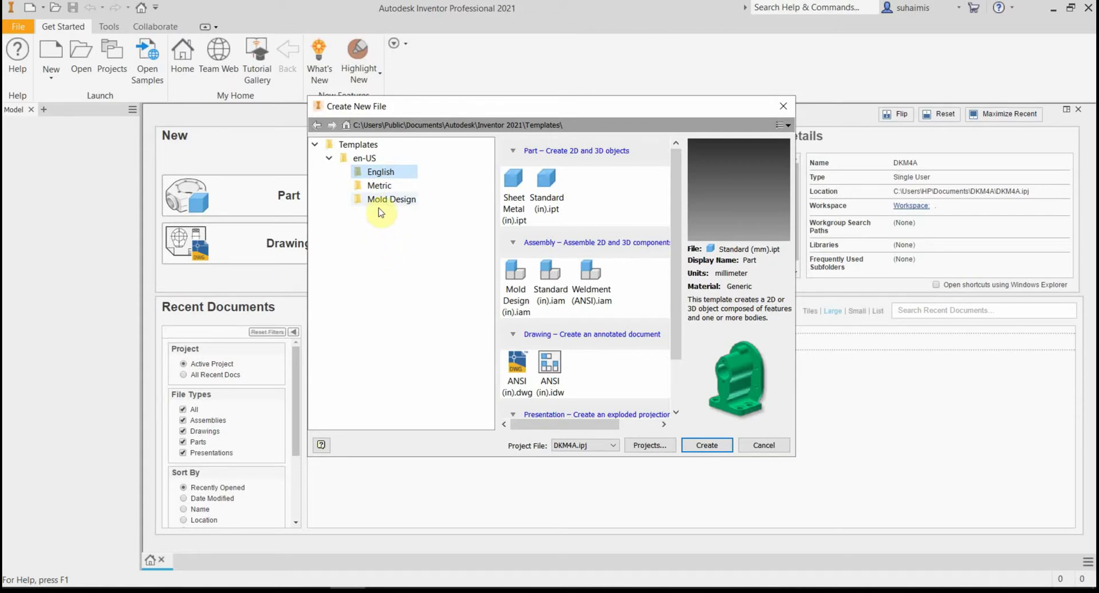
click(393, 189)
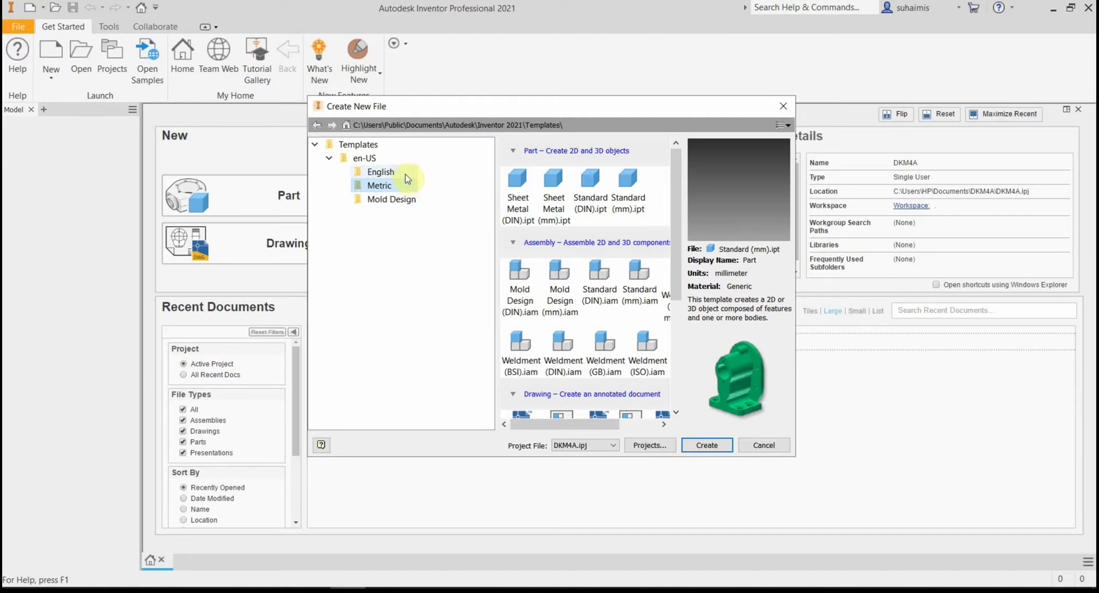
click(405, 172)
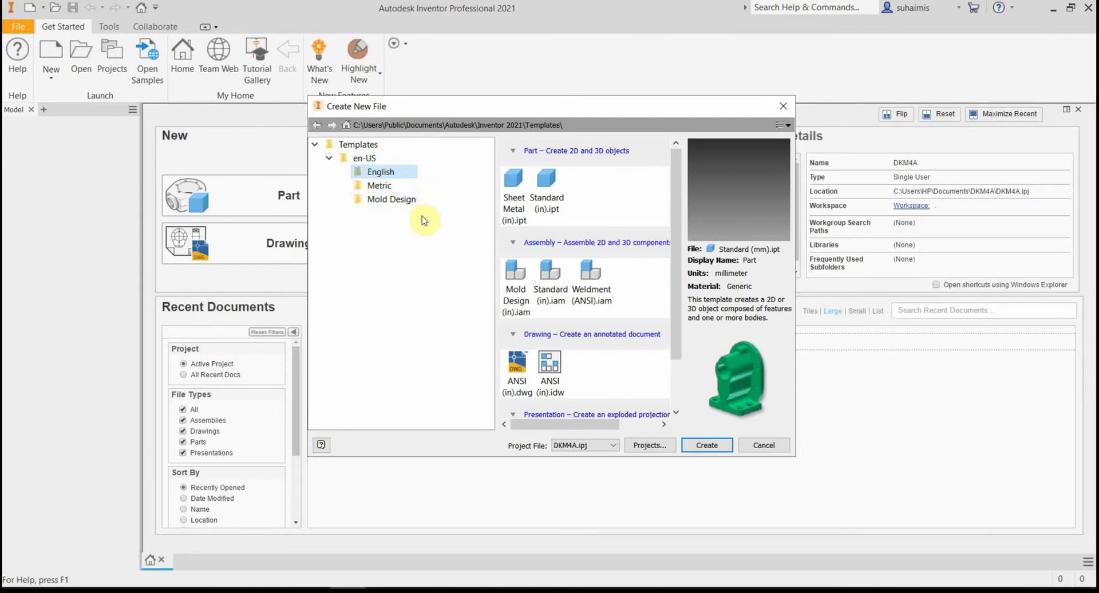
click(394, 191)
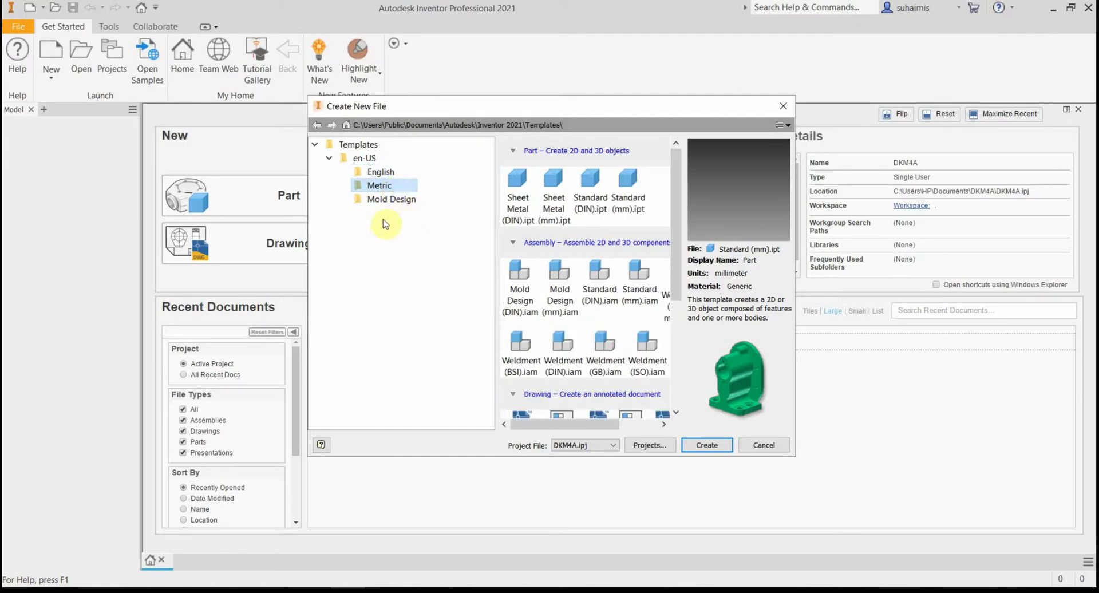
click(391, 200)
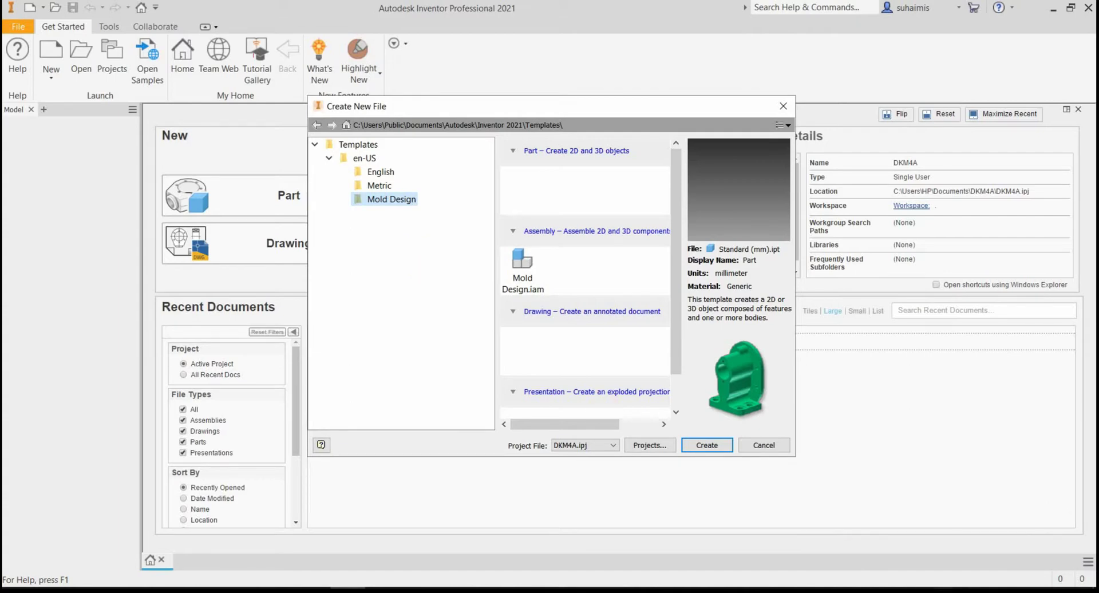
click(891, 589)
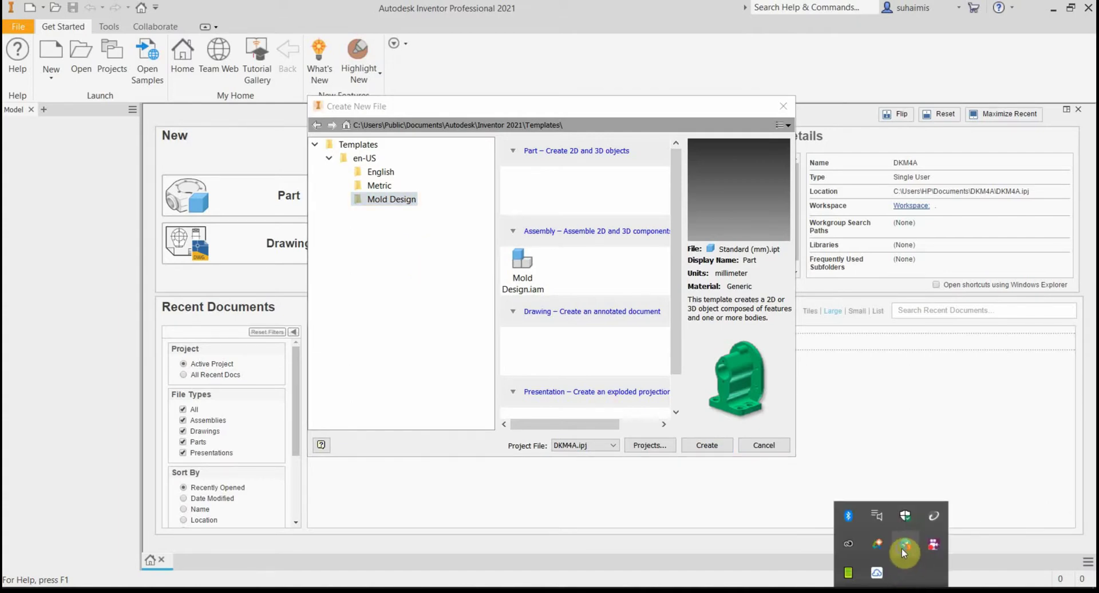
right_click(901, 547)
click(699, 506)
click(372, 331)
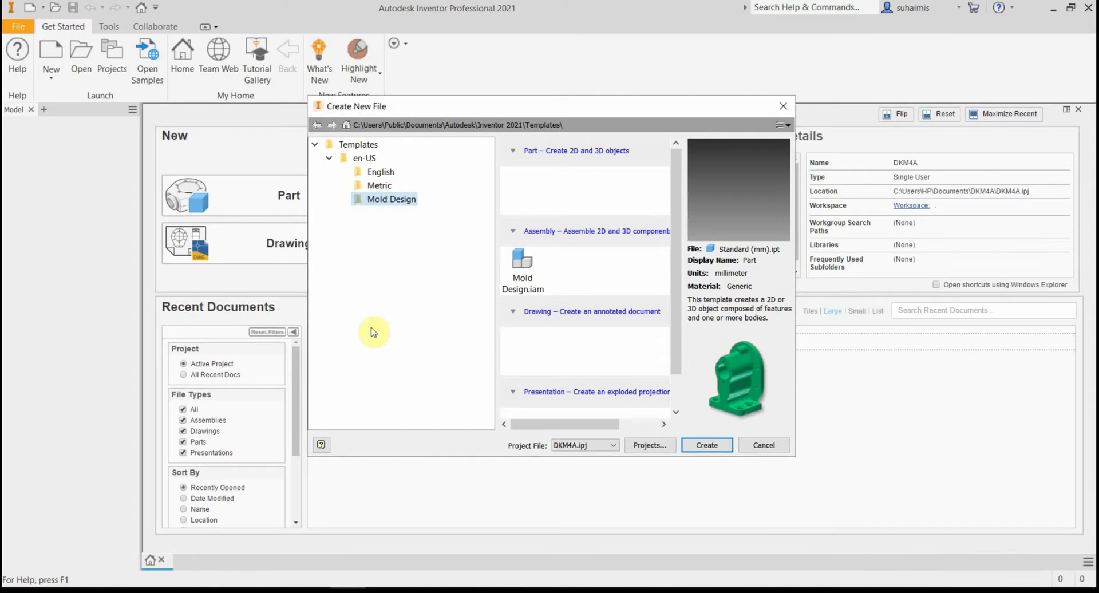
Step: Examine the part, assembly, drawing and presentation templates offered in the Metric folder
click(382, 186)
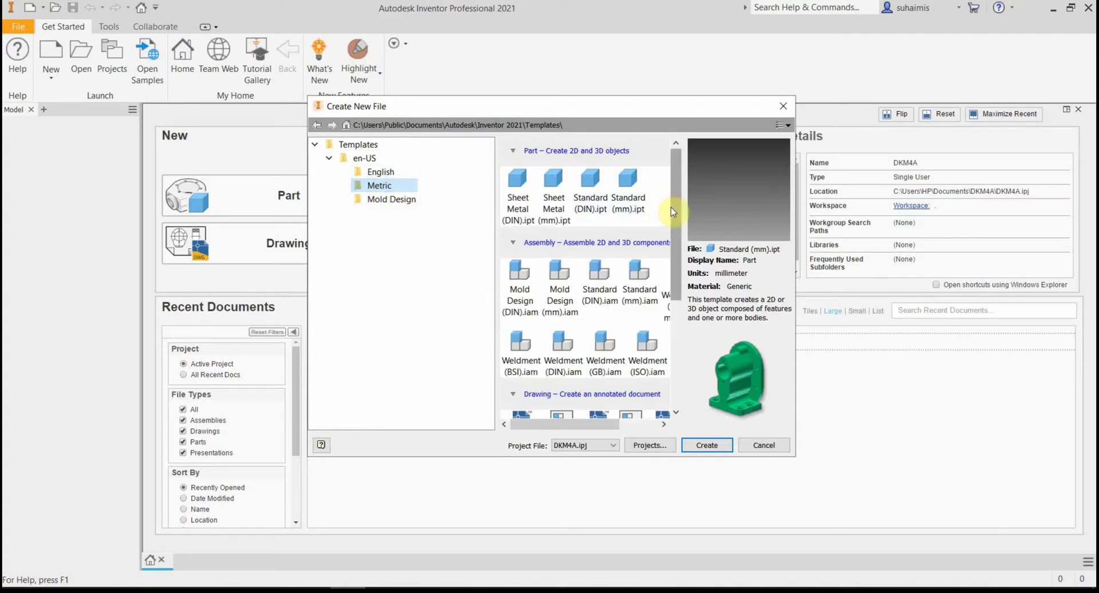
mouse_move(670, 207)
mouse_down()
mouse_move(673, 263)
mouse_move(686, 209)
mouse_up()
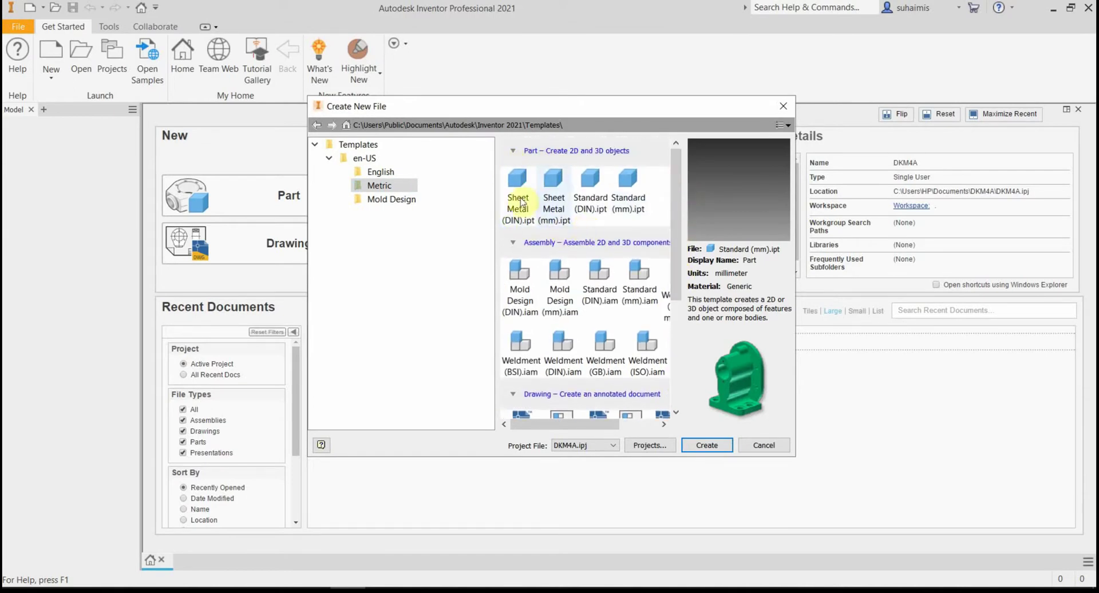
drag(362, 106, 478, 109)
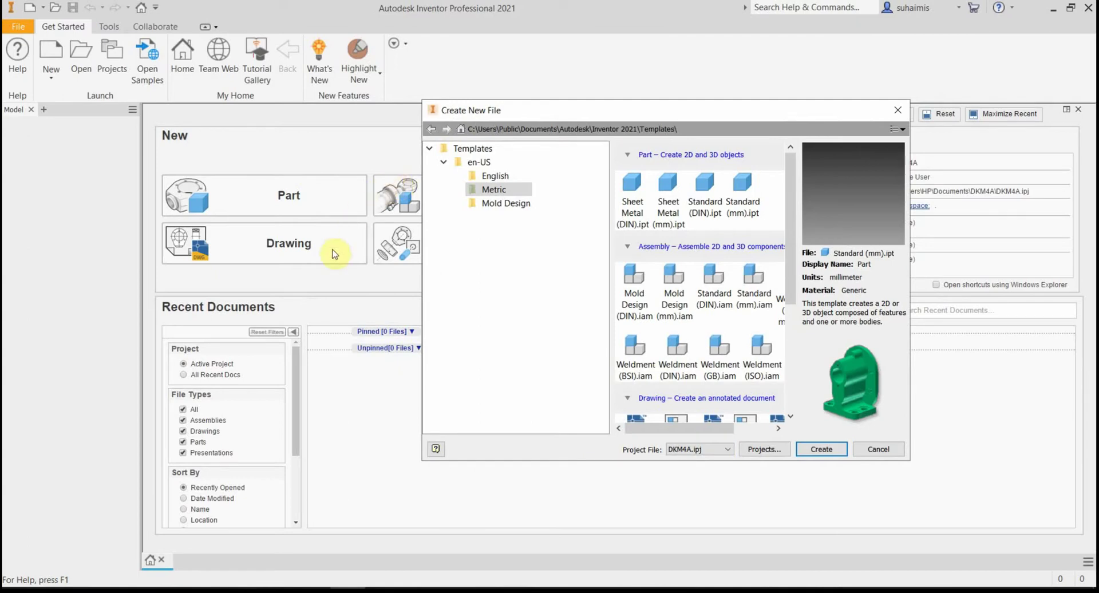
drag(608, 108, 486, 106)
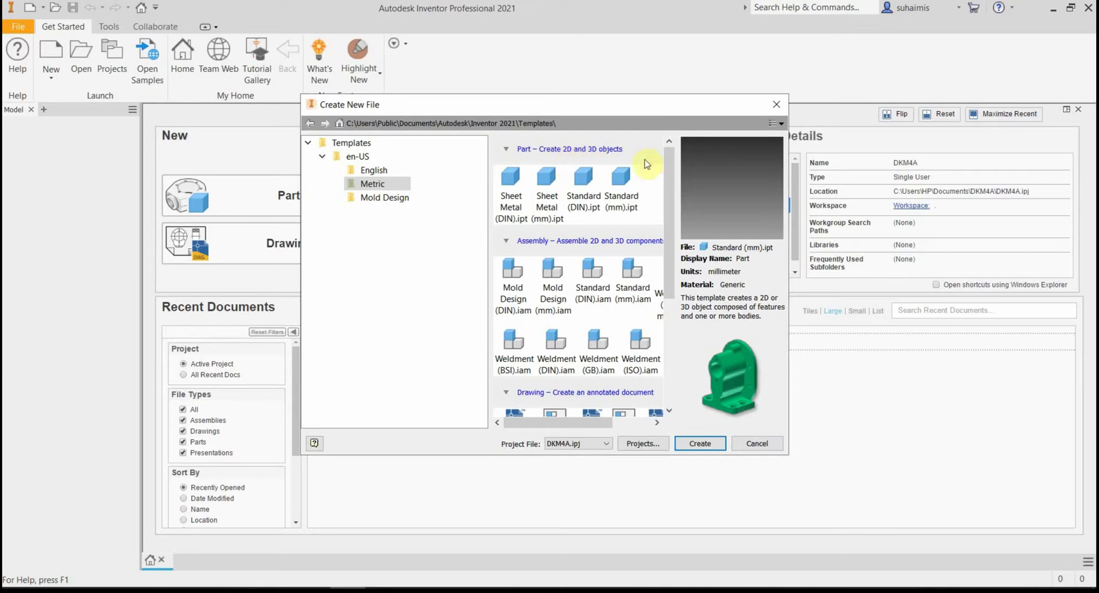
drag(667, 168, 671, 210)
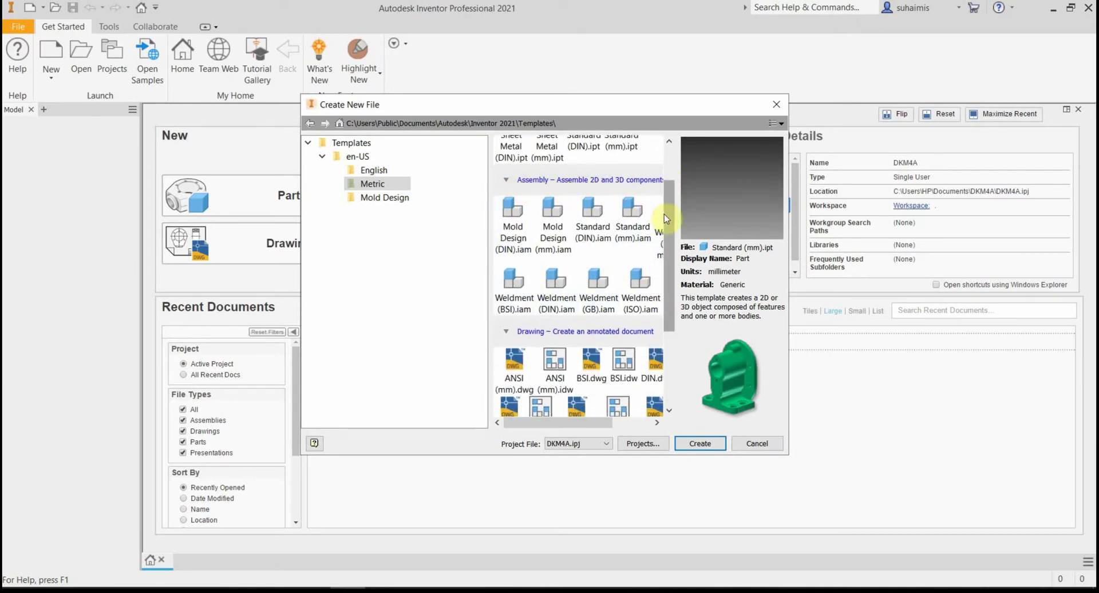
drag(667, 232, 675, 308)
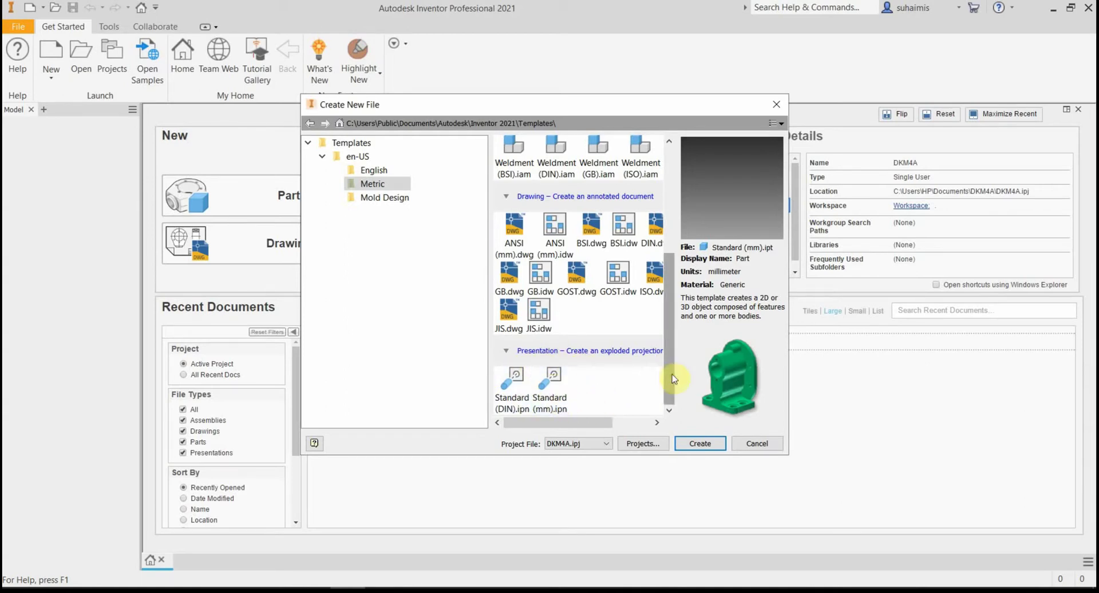
drag(669, 326, 675, 224)
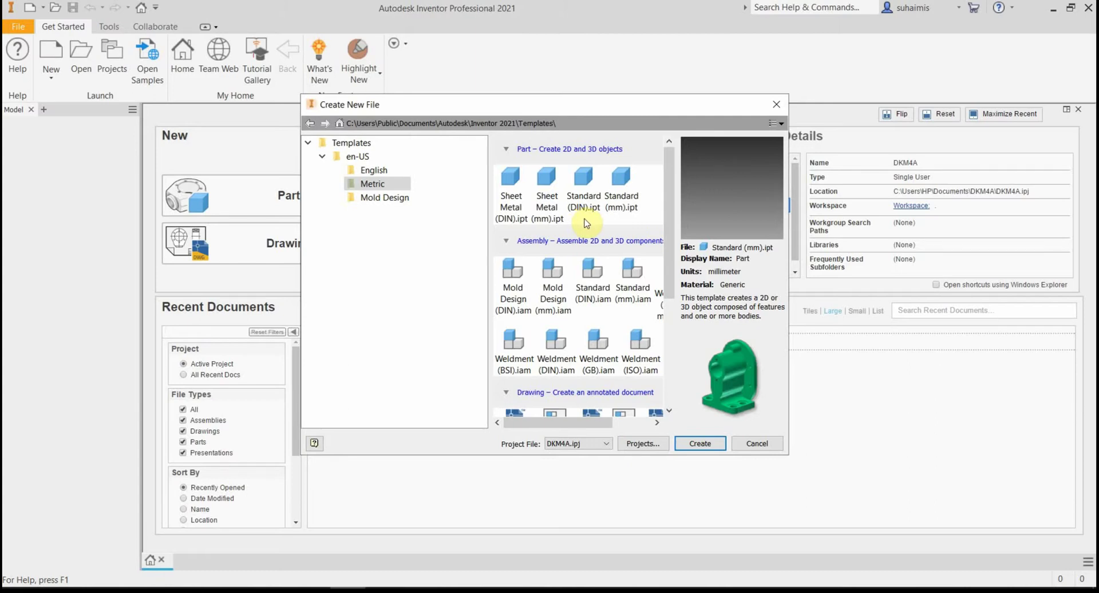
Step: Create a new part from the metric Standard (mm).ipt template, with Belajar.ipj as the project file
click(507, 191)
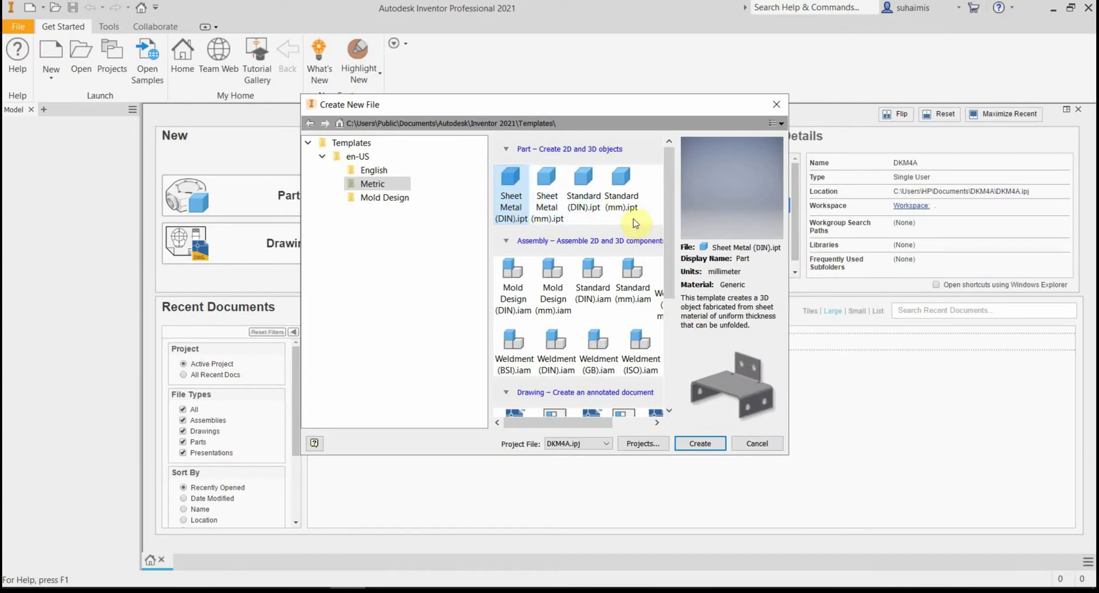
click(637, 181)
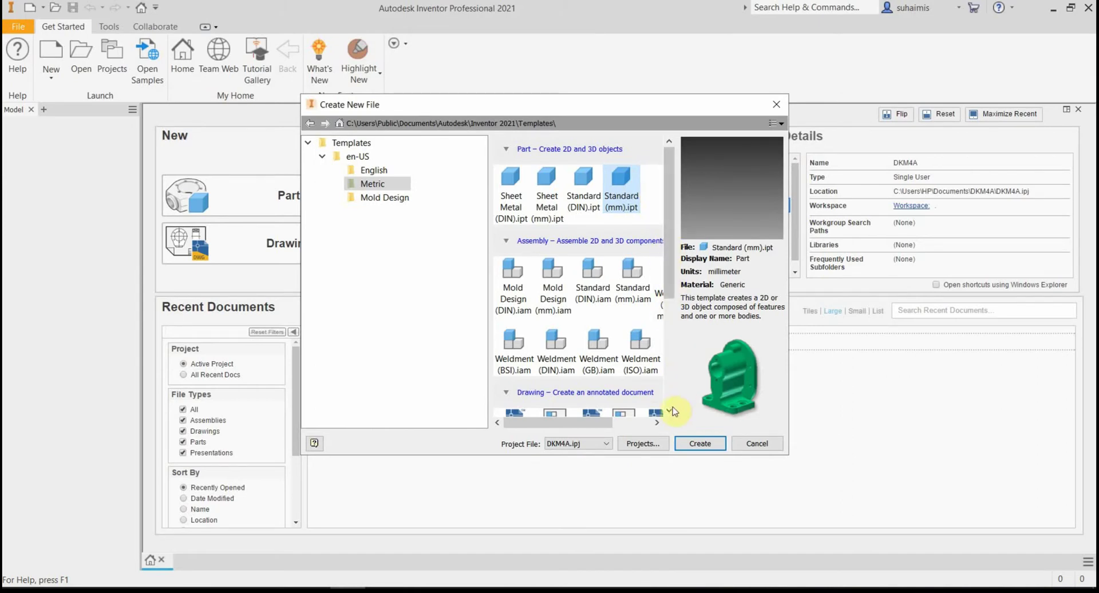
click(604, 447)
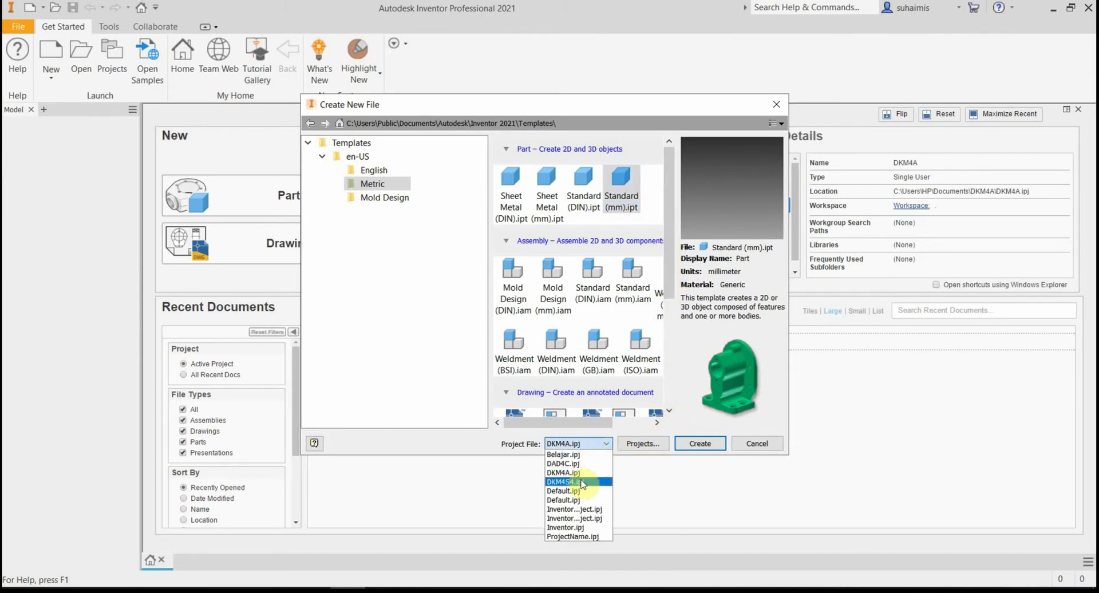
click(578, 453)
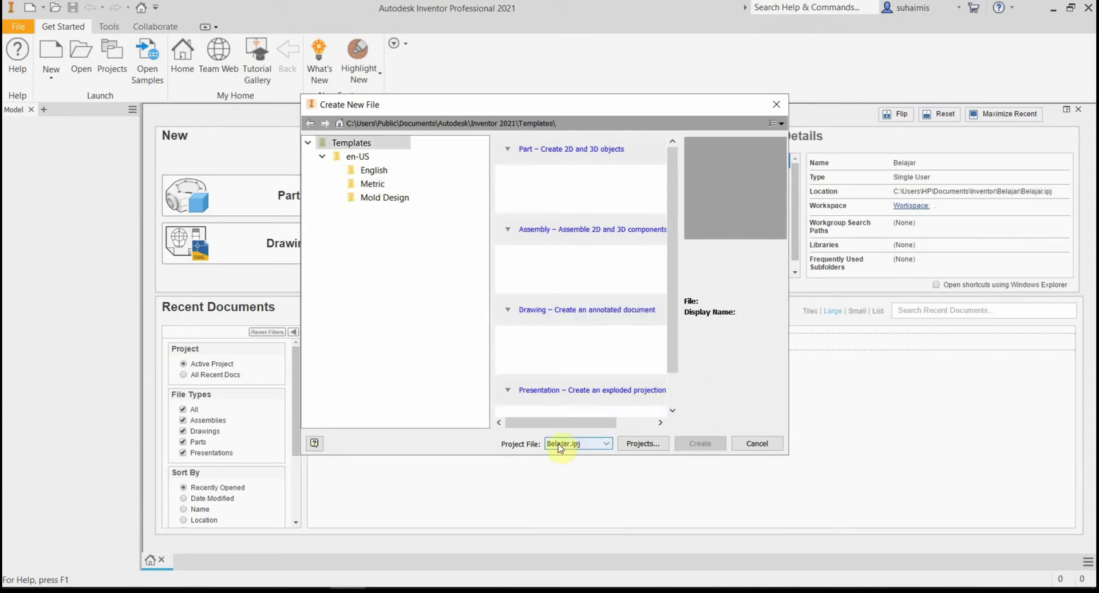
click(372, 184)
click(621, 189)
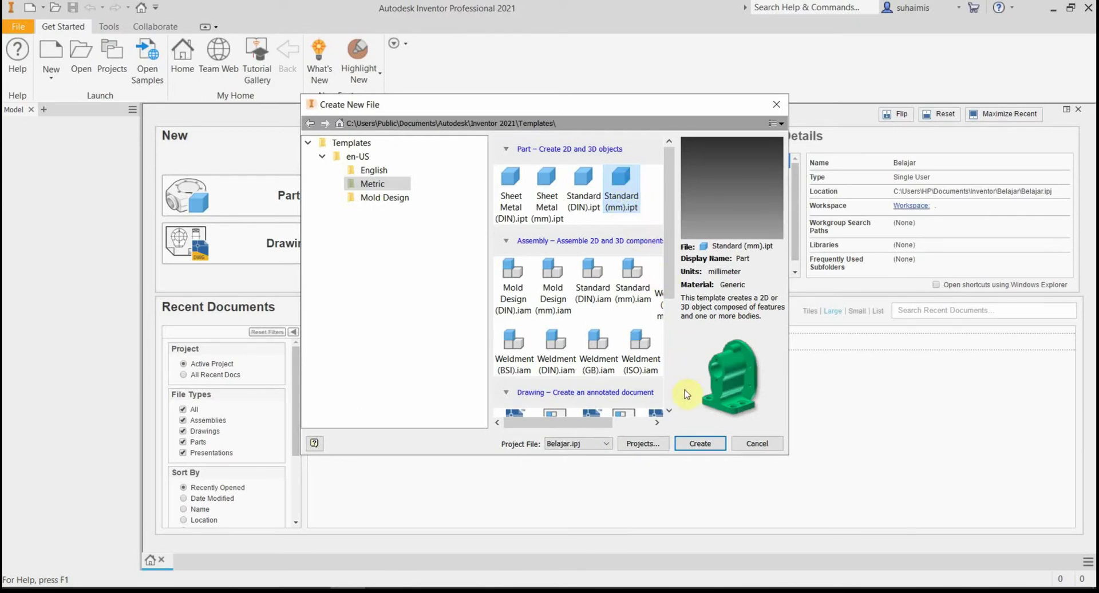
click(696, 446)
click(697, 446)
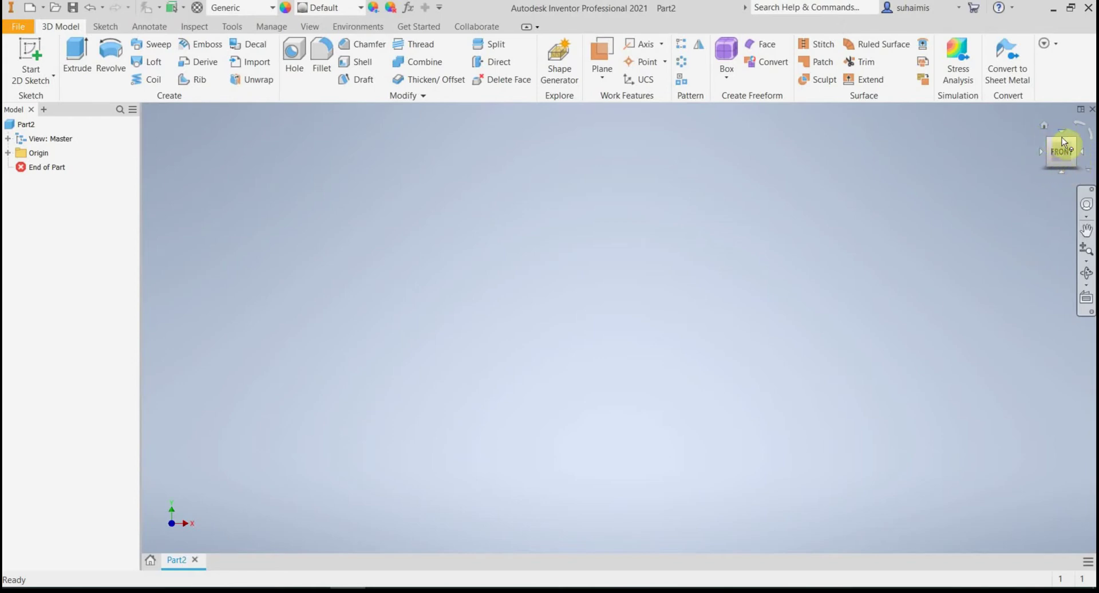
Step: View the empty part space from several standard directions, including the top, and return to the front view
click(1073, 150)
click(1054, 159)
click(1082, 151)
click(1064, 136)
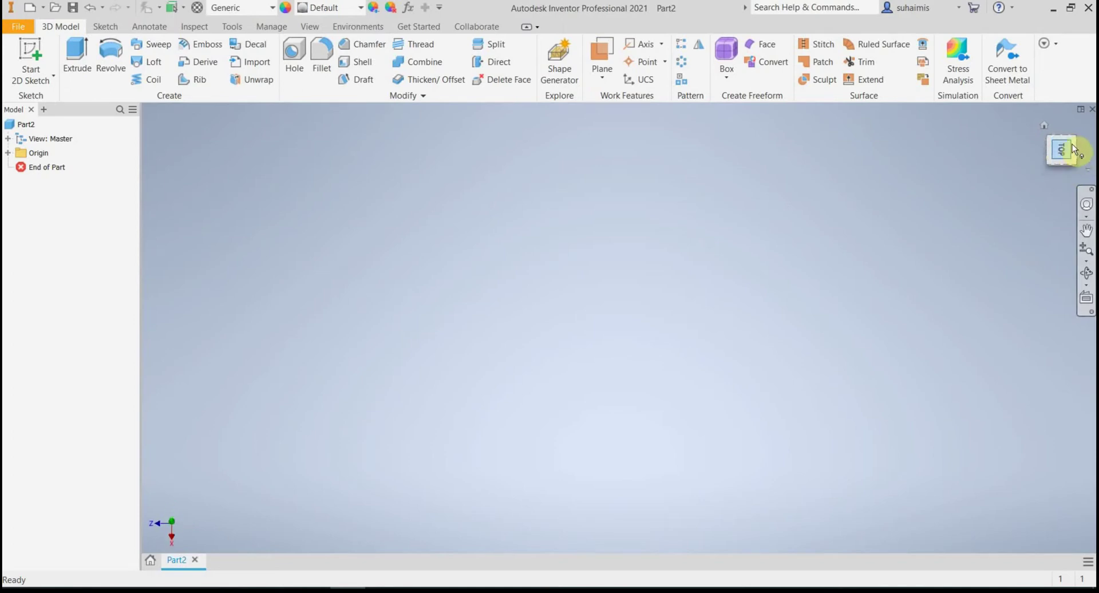
click(1044, 127)
click(1047, 162)
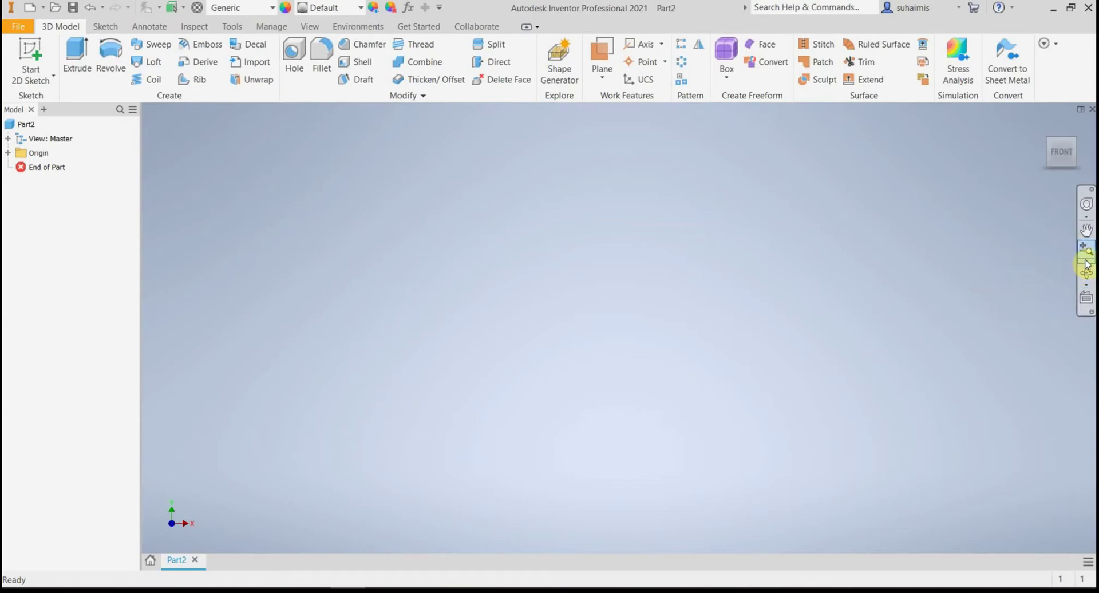
click(1086, 265)
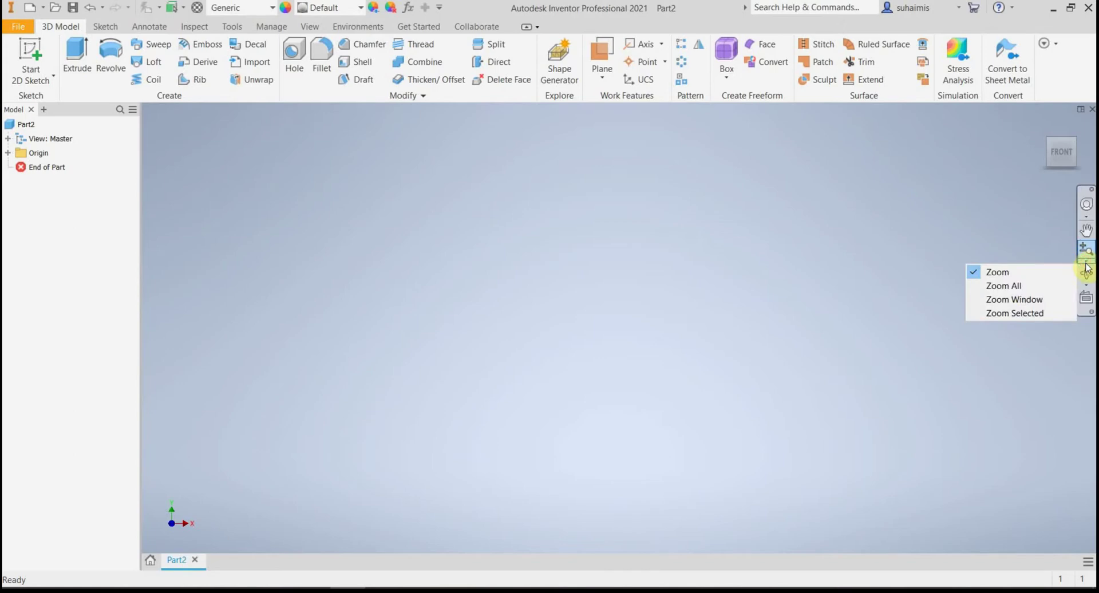
click(1086, 262)
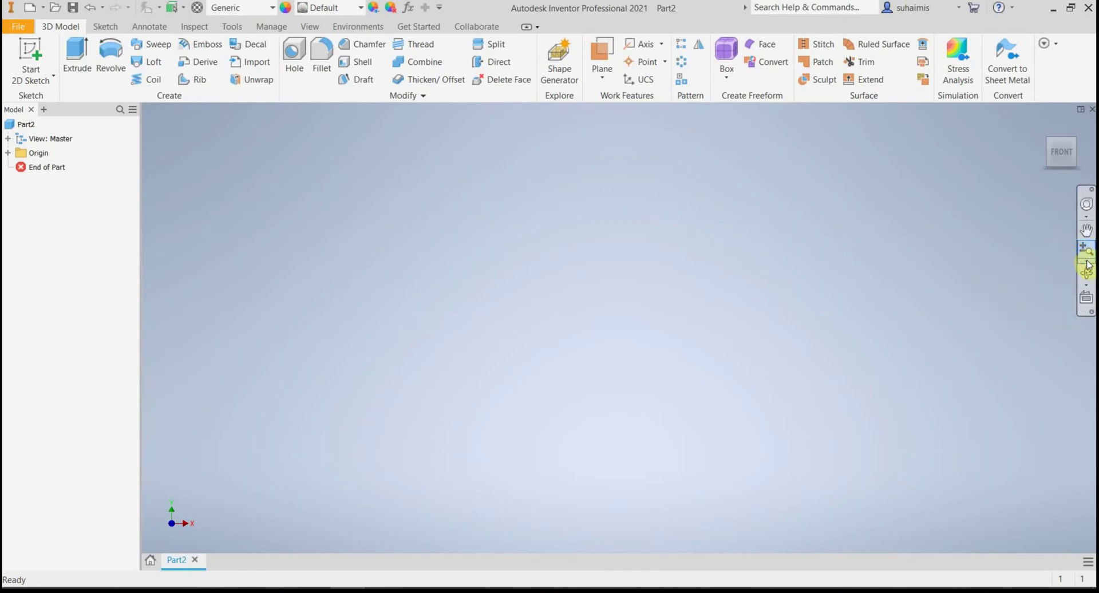
click(1086, 264)
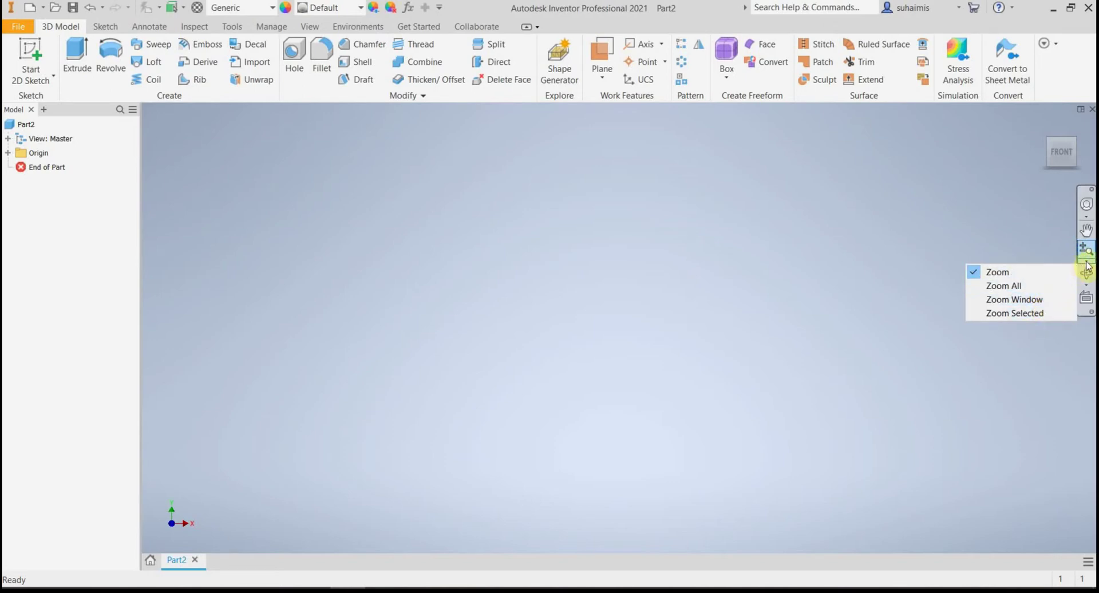
click(1086, 263)
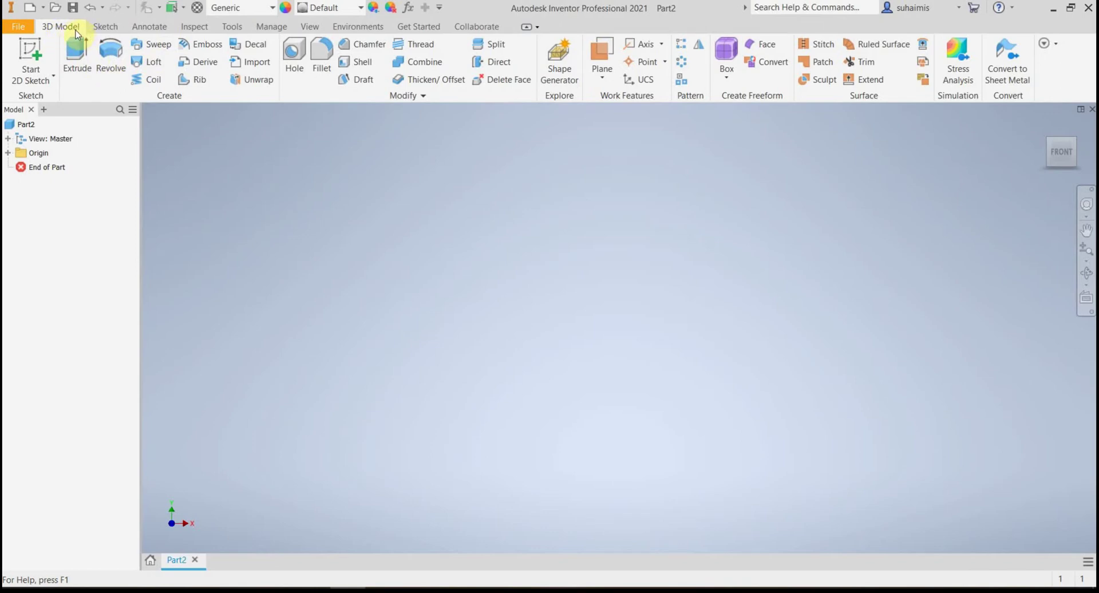
Step: Examine the sketching, annotation, inspection, tools, view and 3D modelling commands available for the new part
click(106, 28)
click(147, 29)
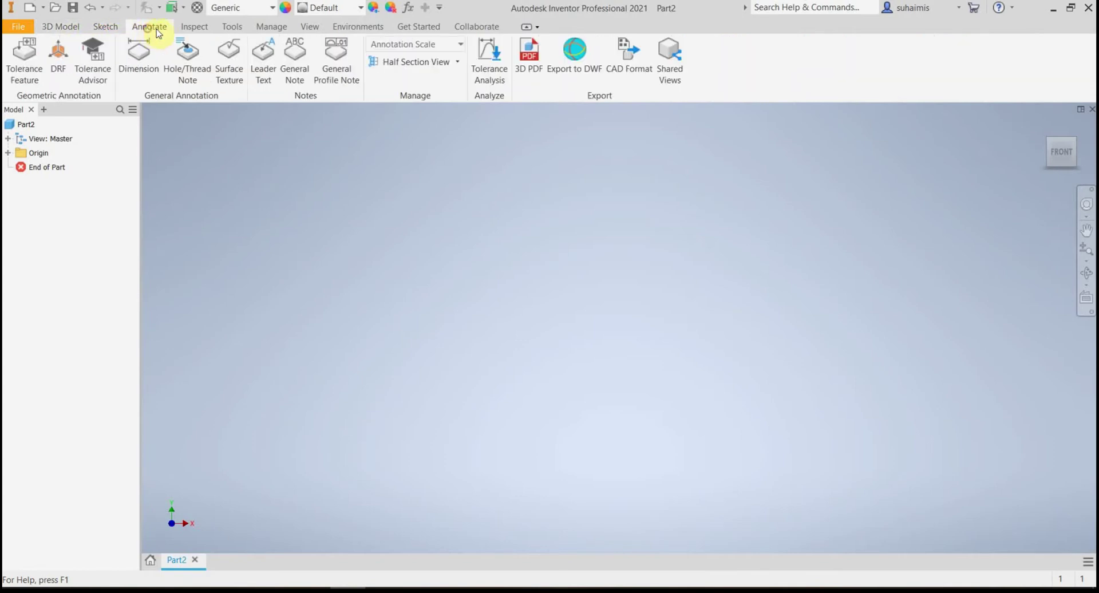
click(192, 28)
click(231, 26)
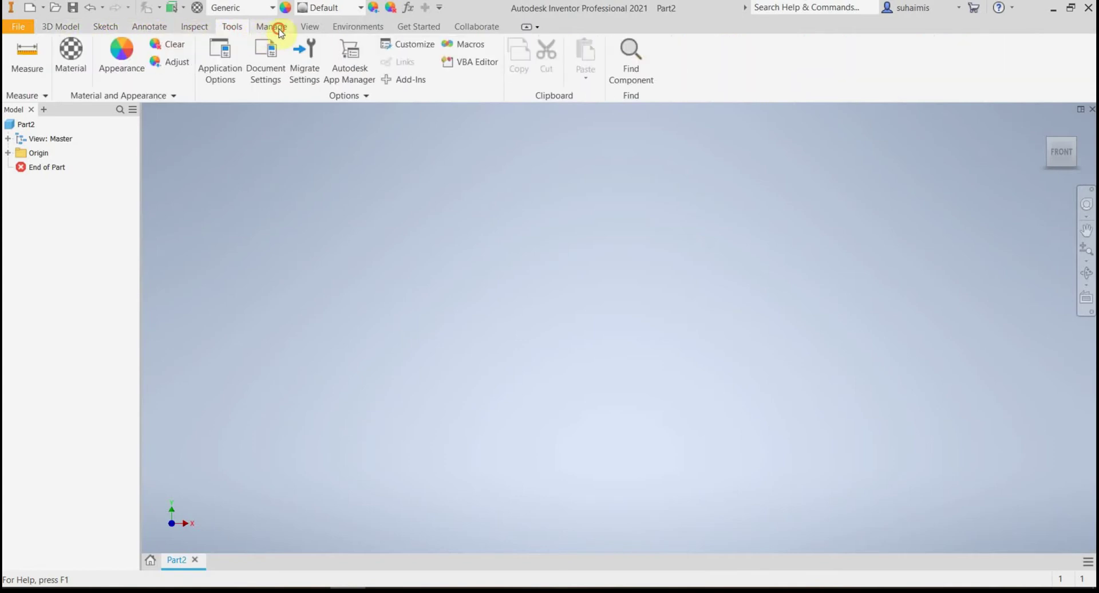
click(71, 29)
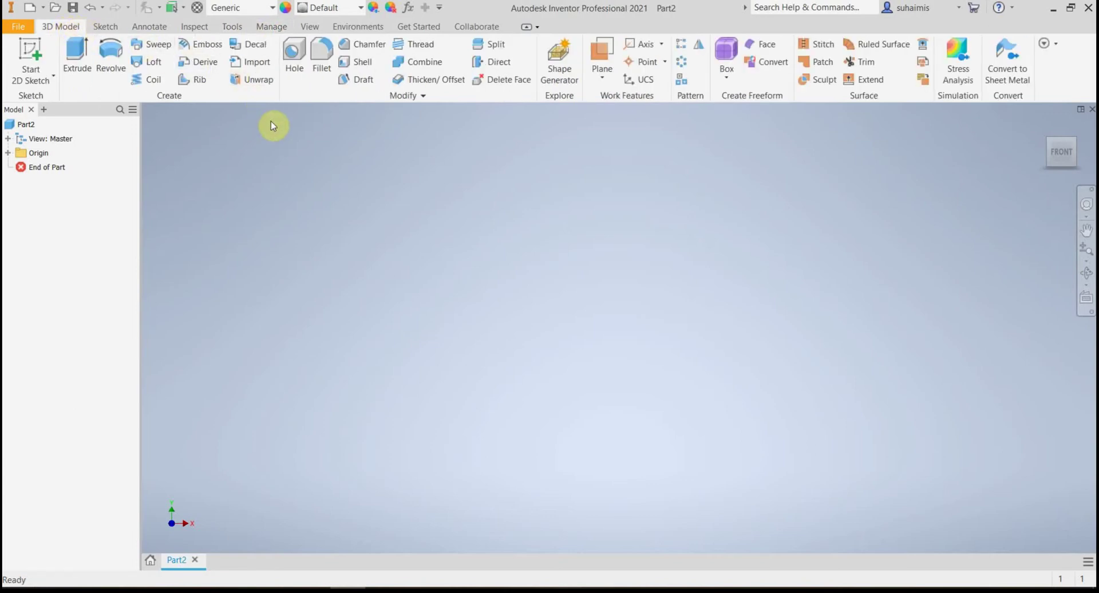
click(312, 30)
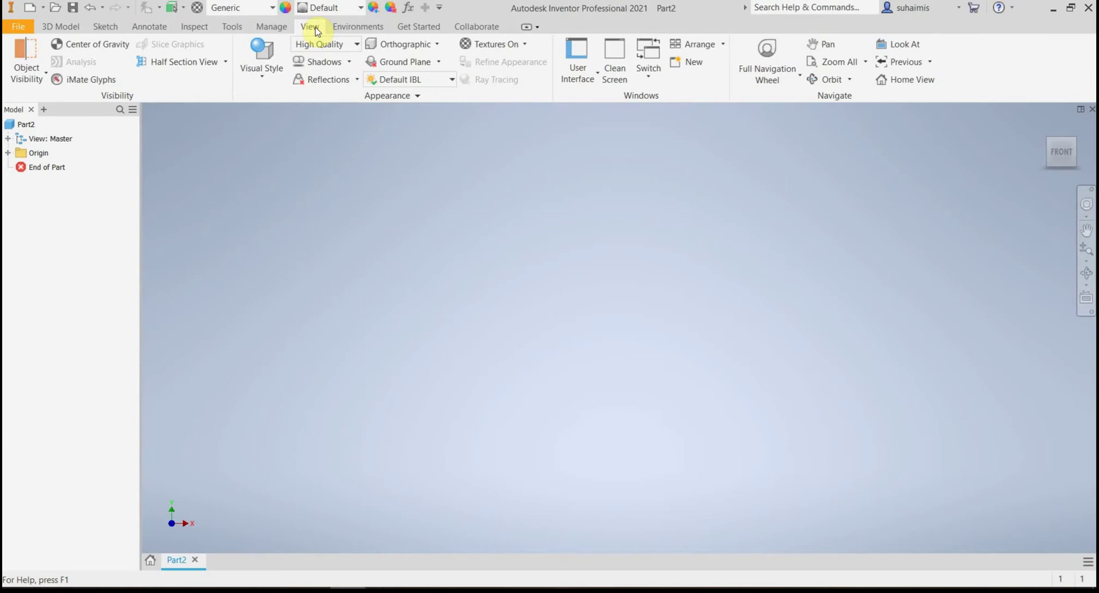
click(59, 29)
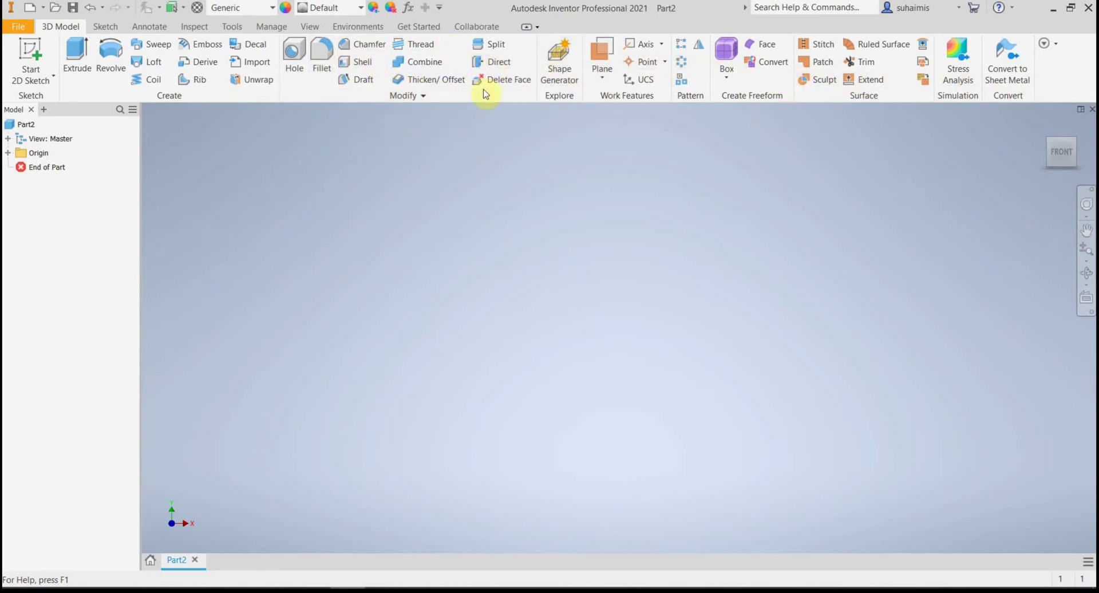
click(107, 31)
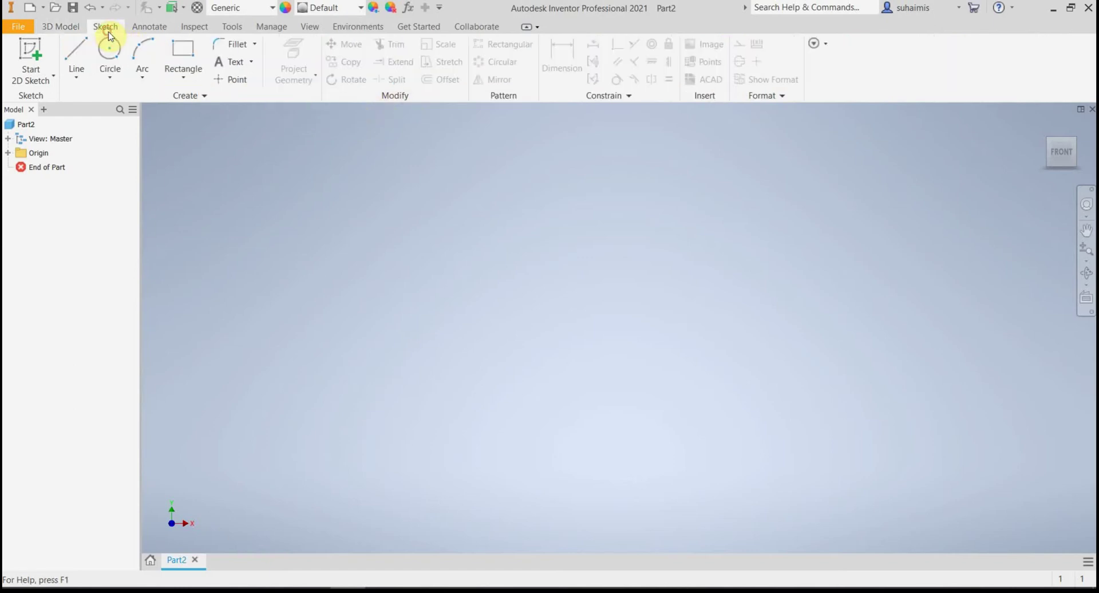
click(189, 27)
click(240, 27)
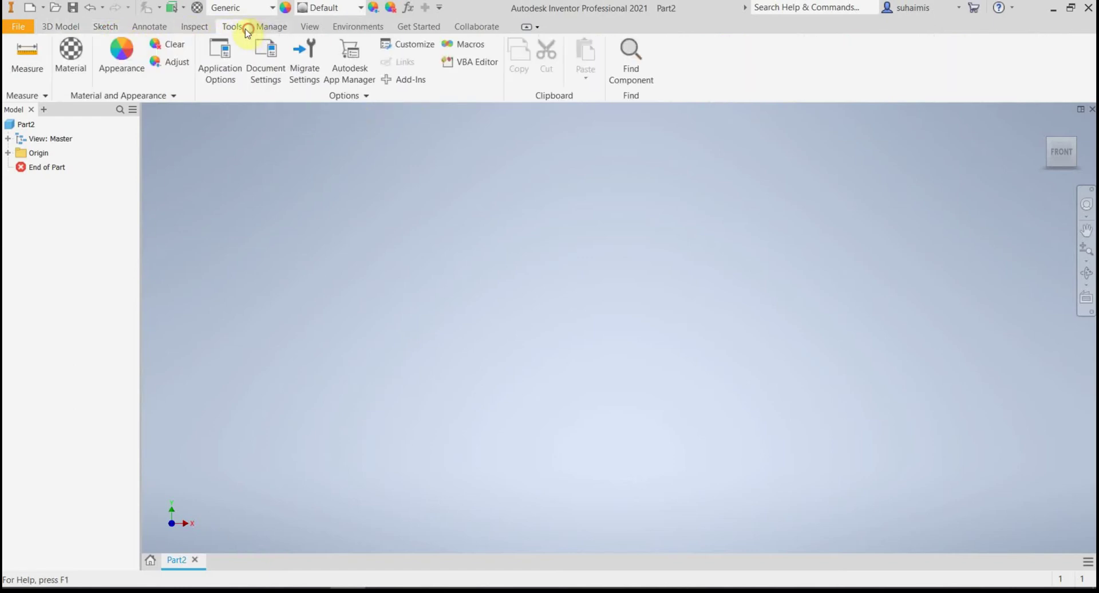
click(66, 27)
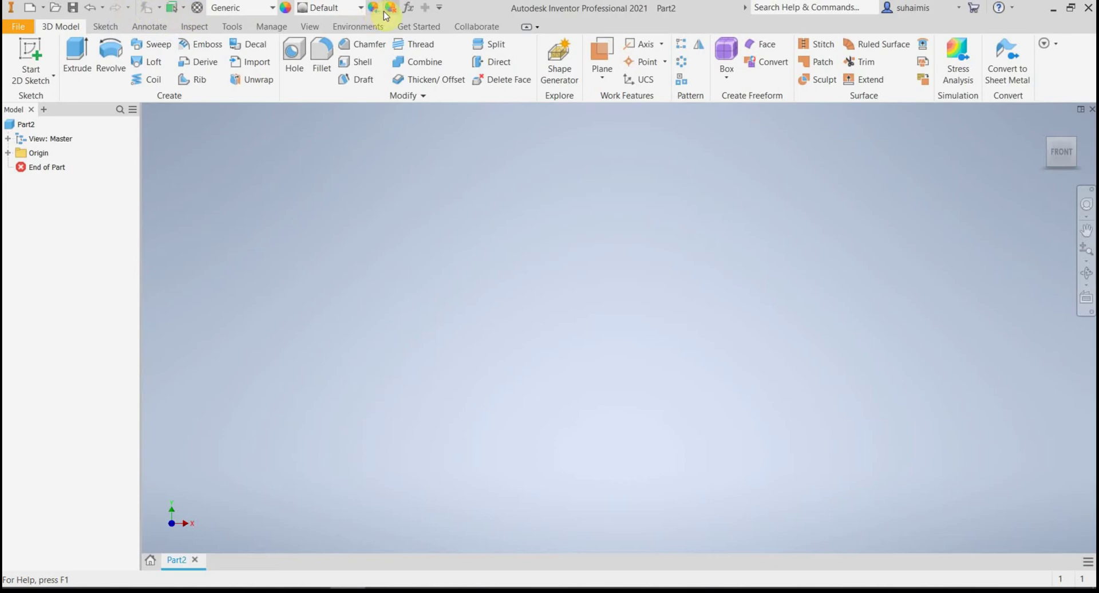
Step: Customize the Quick Access Toolbar by removing the Select command and adding the Print command
click(440, 8)
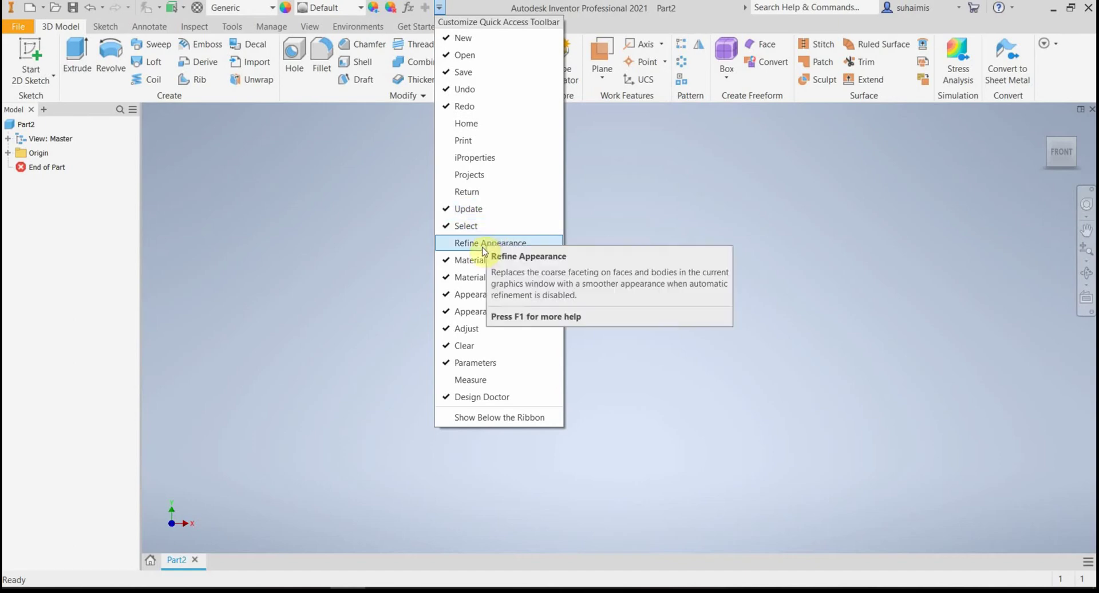
click(455, 227)
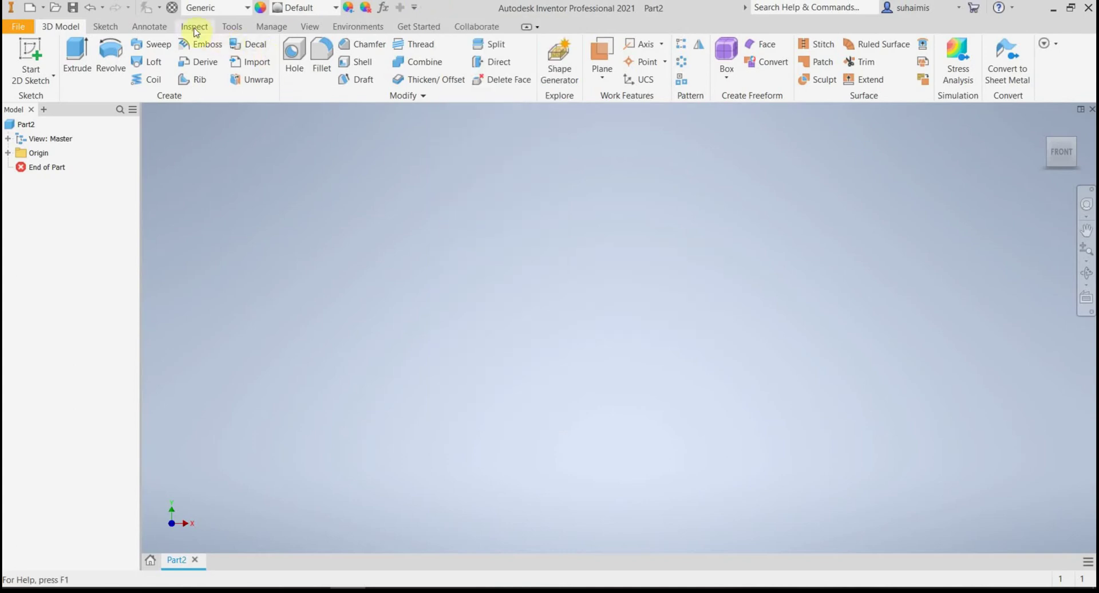
click(414, 8)
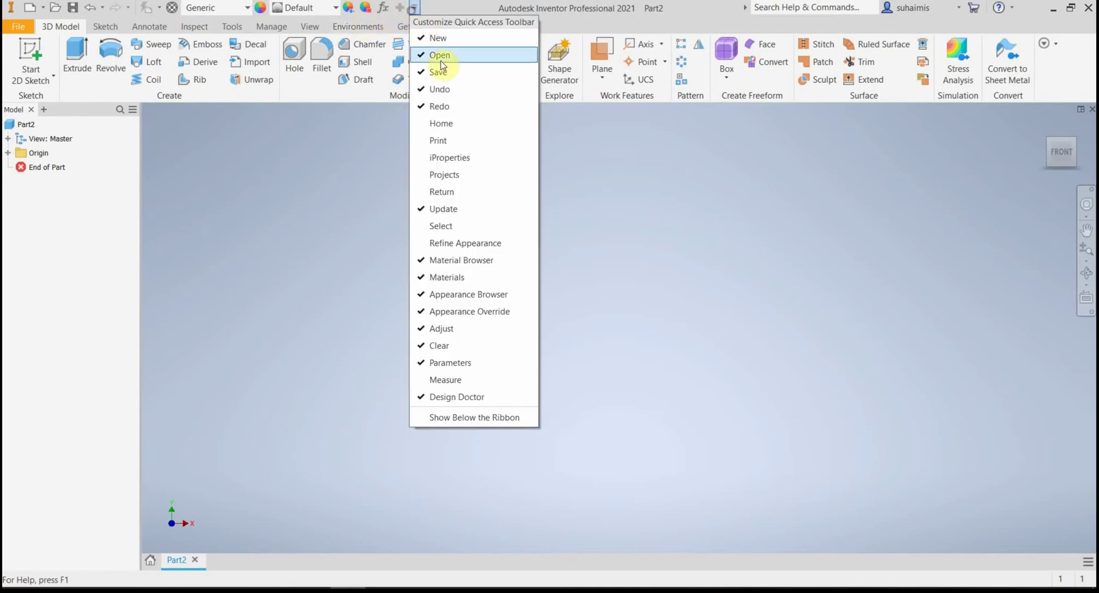
click(433, 141)
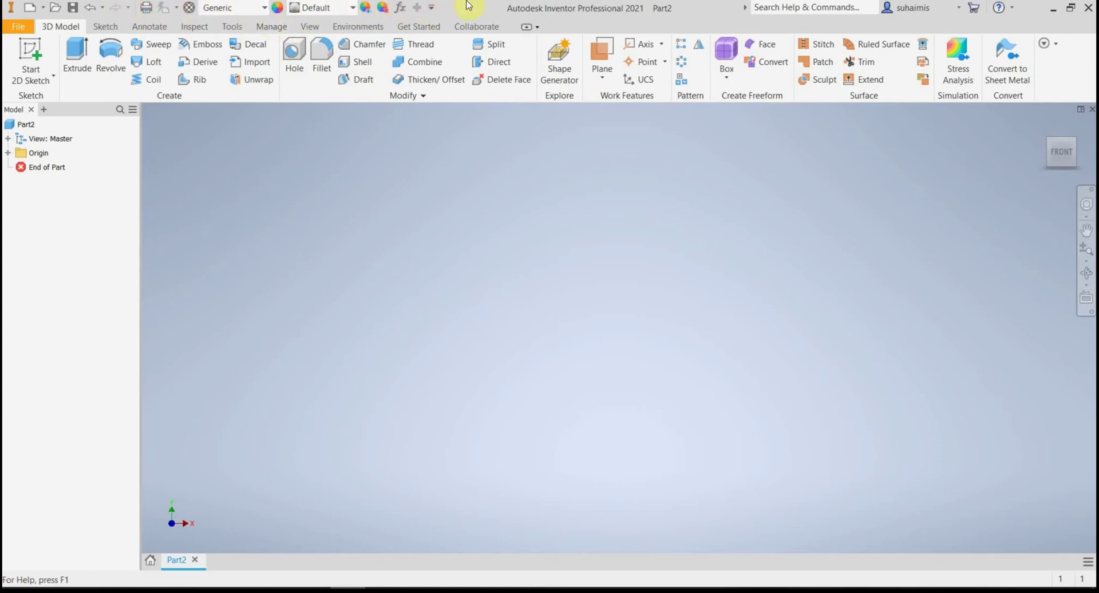
Step: Examine the window and file commands, including the options for creating a new assembly, drawing, part or presentation
click(13, 10)
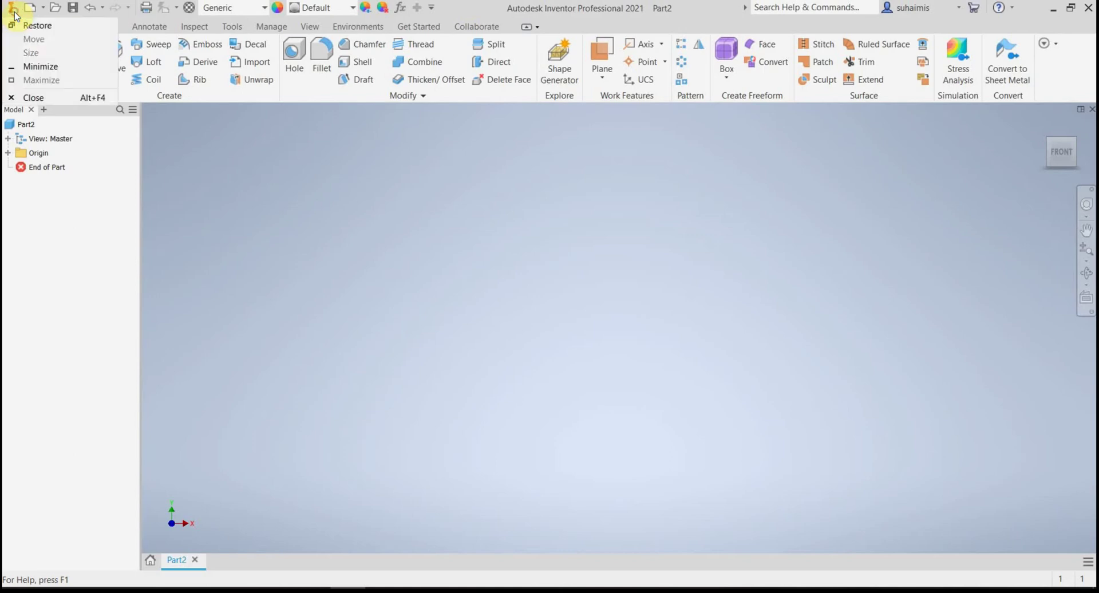
click(14, 10)
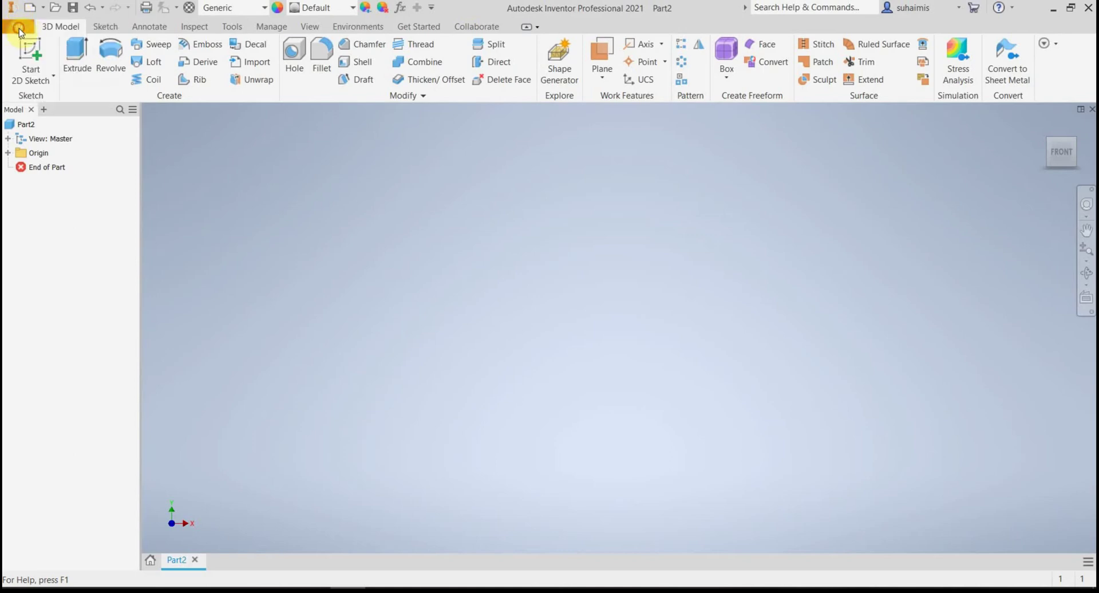
click(22, 29)
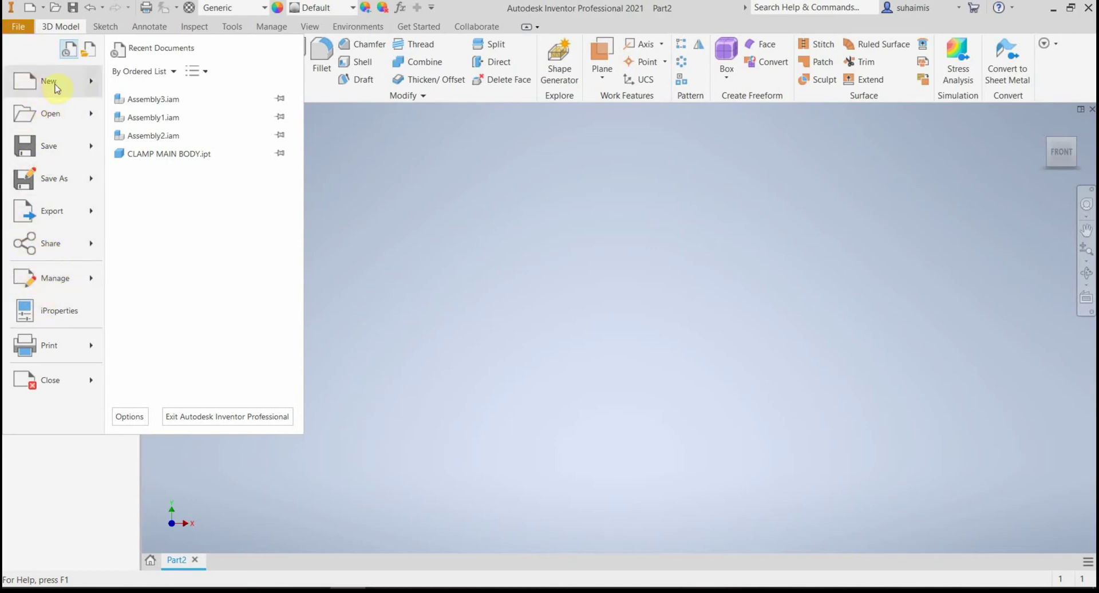
mouse_move(56, 88)
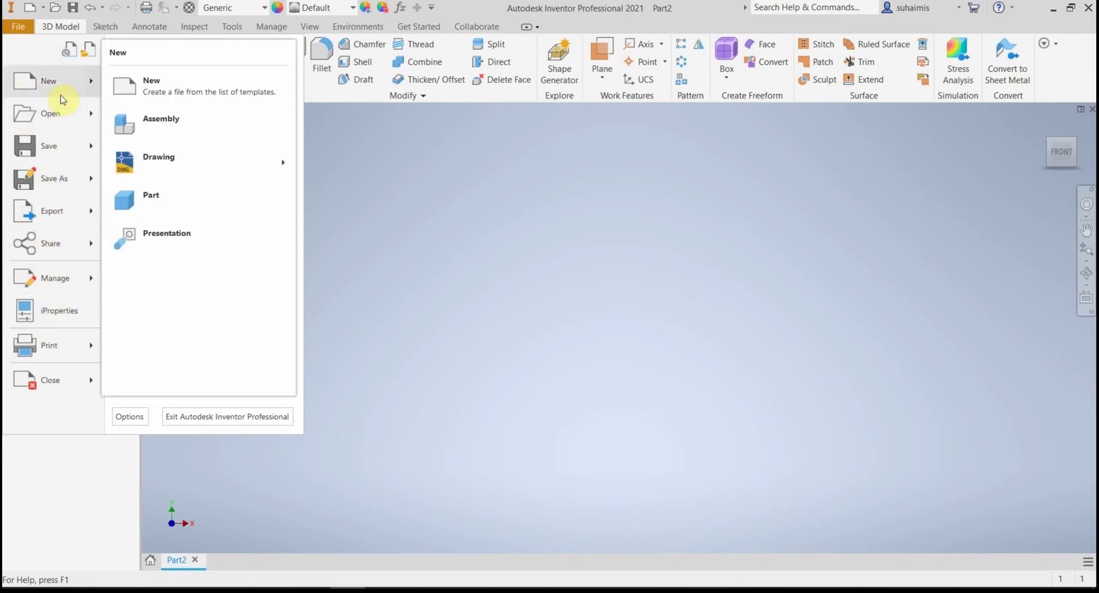
click(15, 26)
click(23, 28)
click(382, 346)
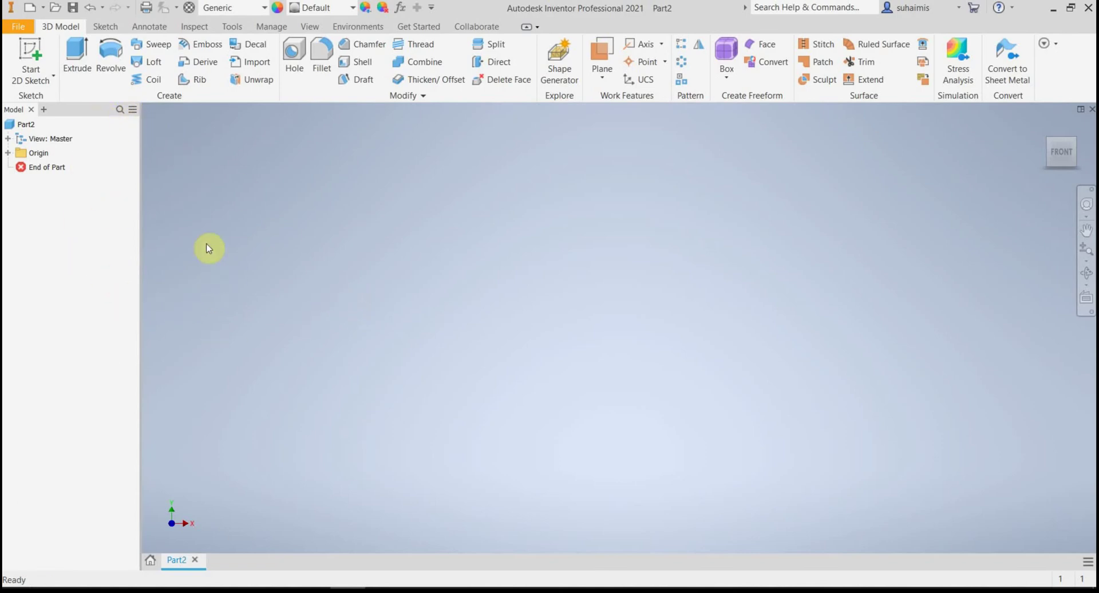
Step: Close the model browser and the navigation bar
click(30, 109)
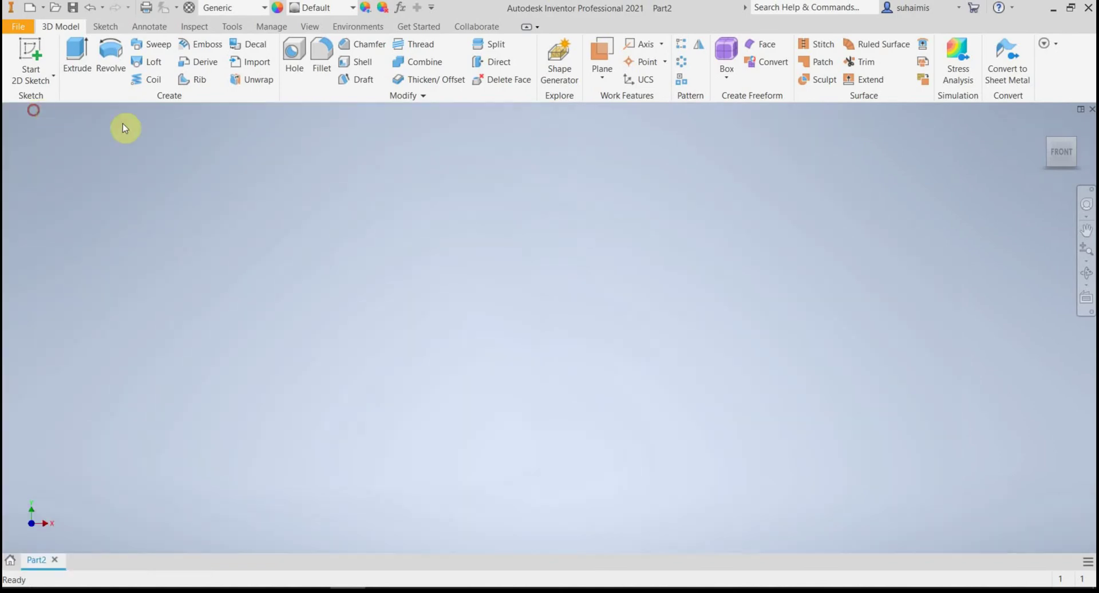
click(1090, 190)
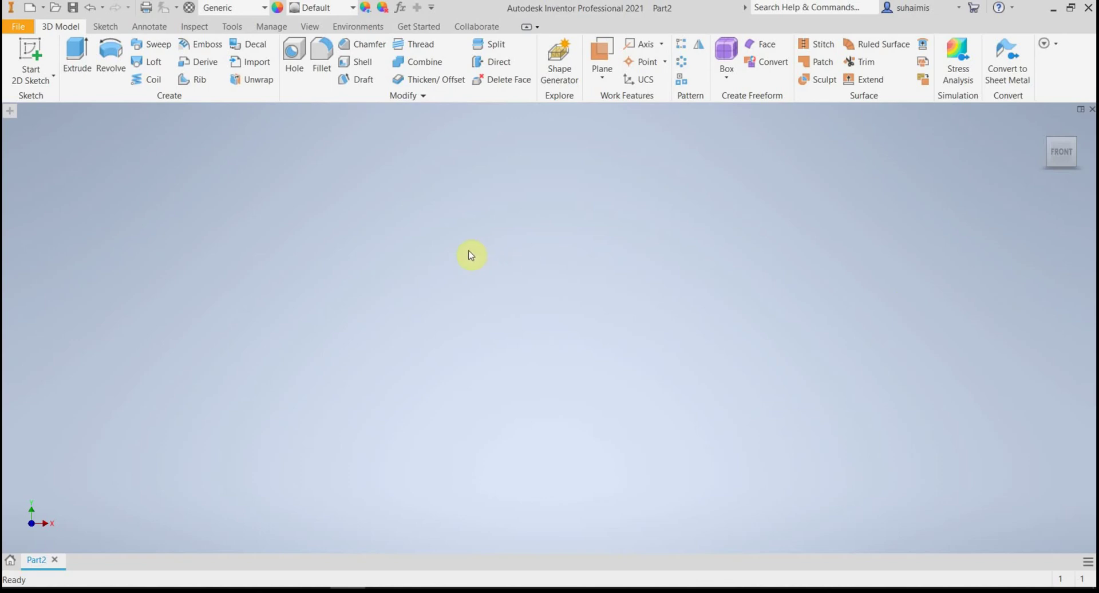
Step: Show the navigation bar again through the User Interface visibility options
click(311, 27)
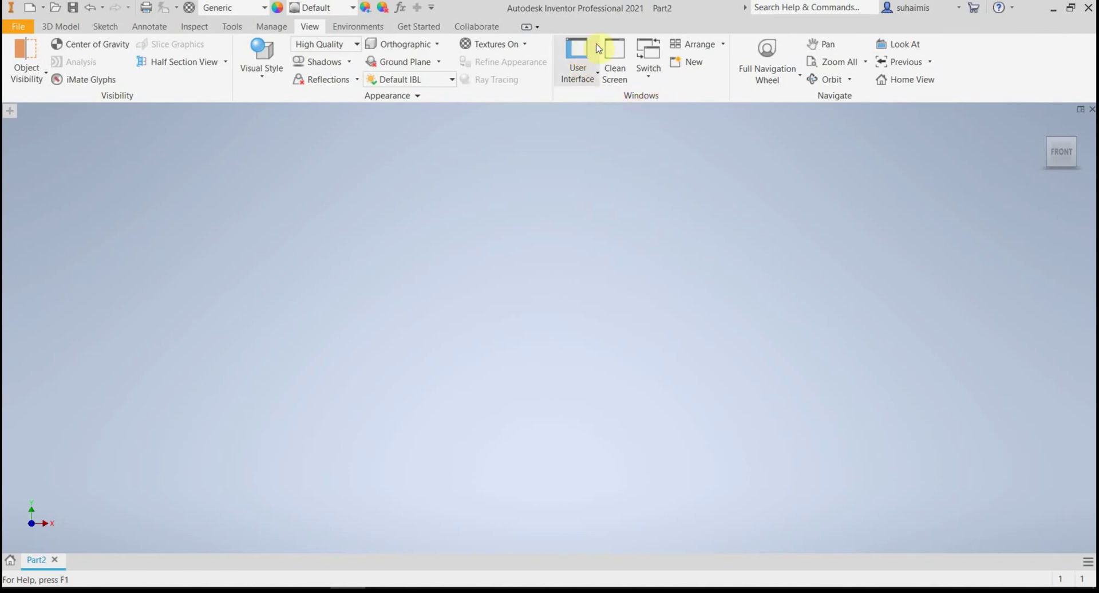
click(581, 70)
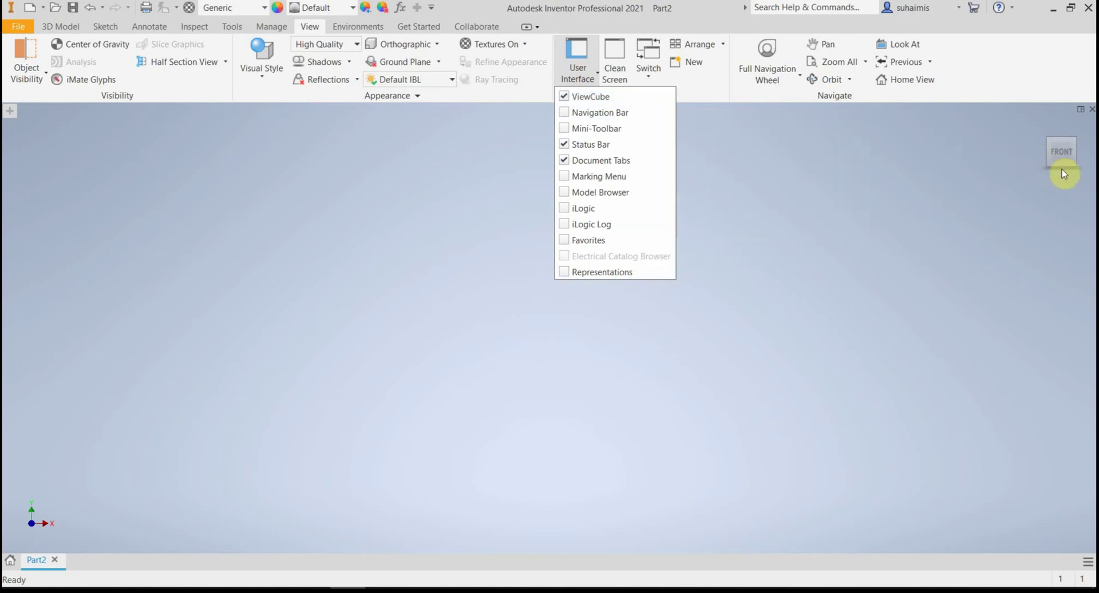
click(606, 115)
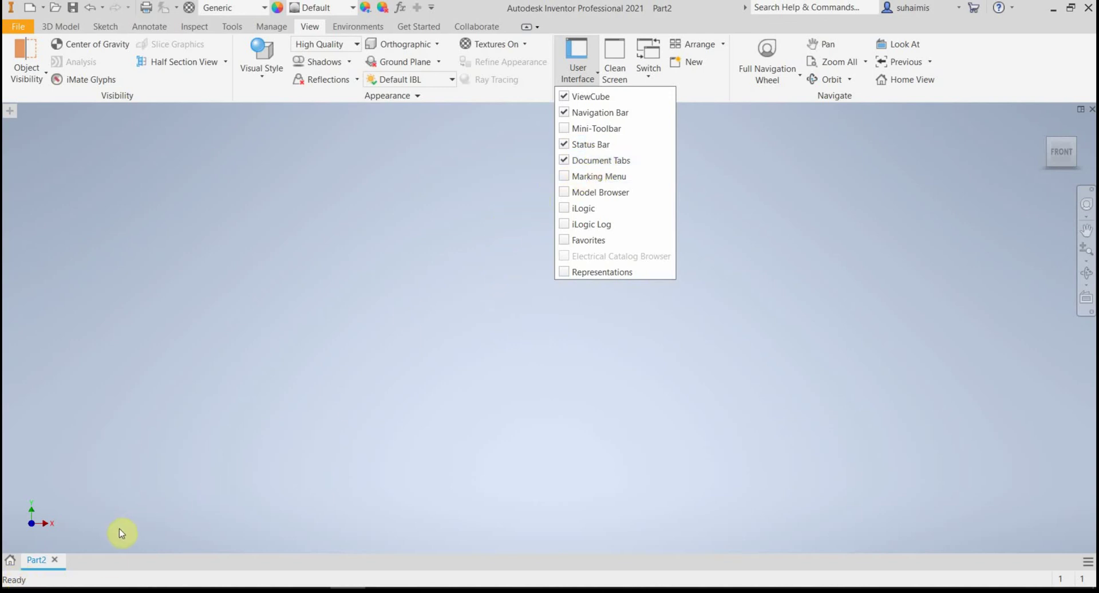
Step: Switch the document tabs off and back on, and show the model browser again
click(568, 161)
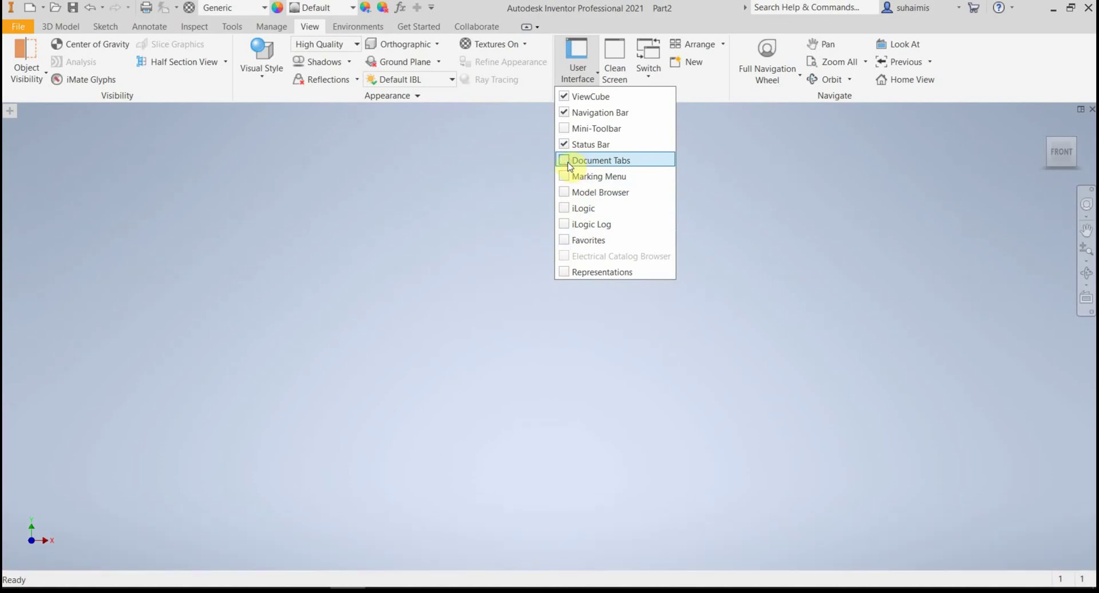
click(568, 161)
click(568, 161)
click(568, 163)
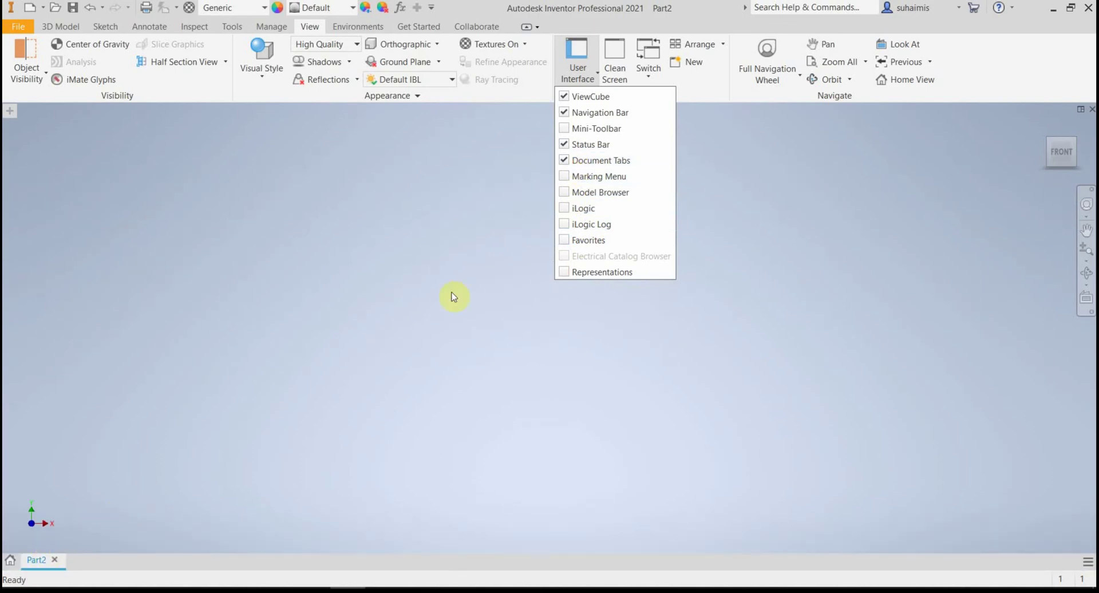
click(569, 198)
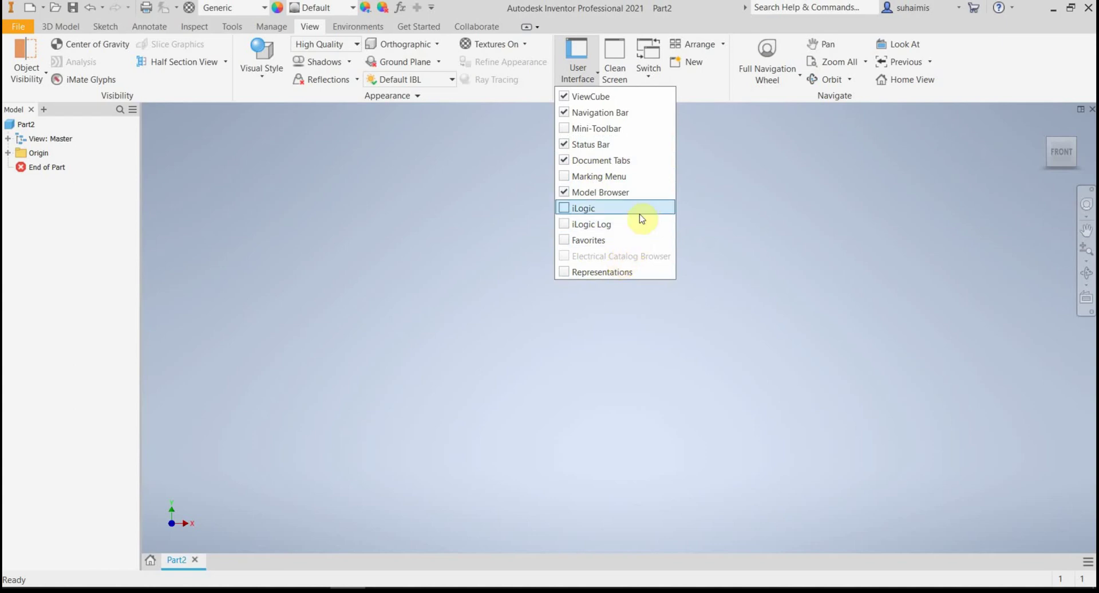
click(457, 237)
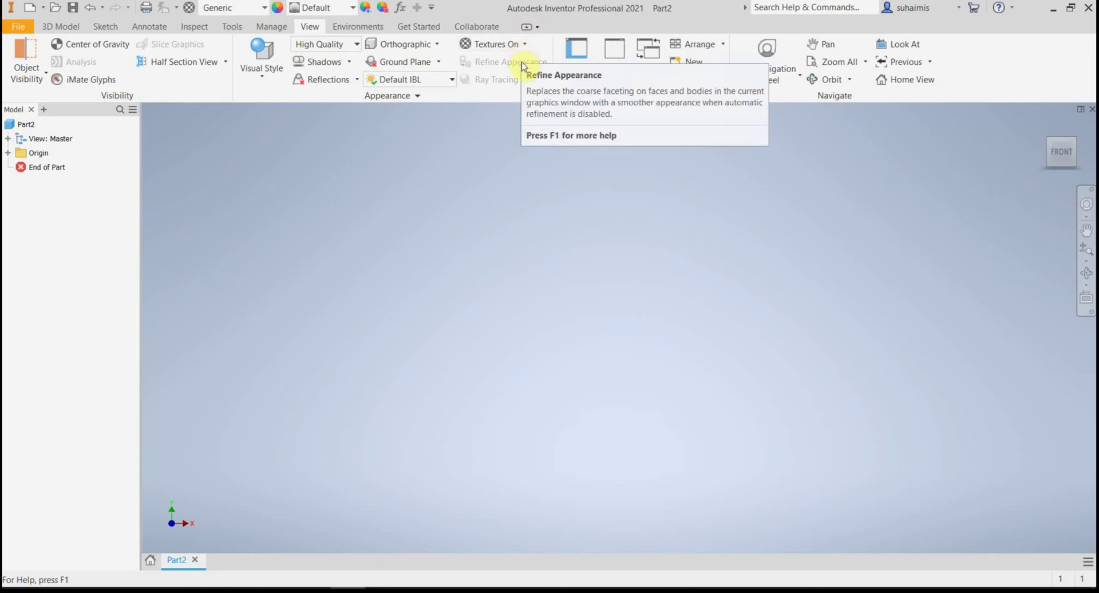
Step: Cycle the ribbon through its minimized display states, and return to the full ribbon with the 3D modelling commands
click(525, 29)
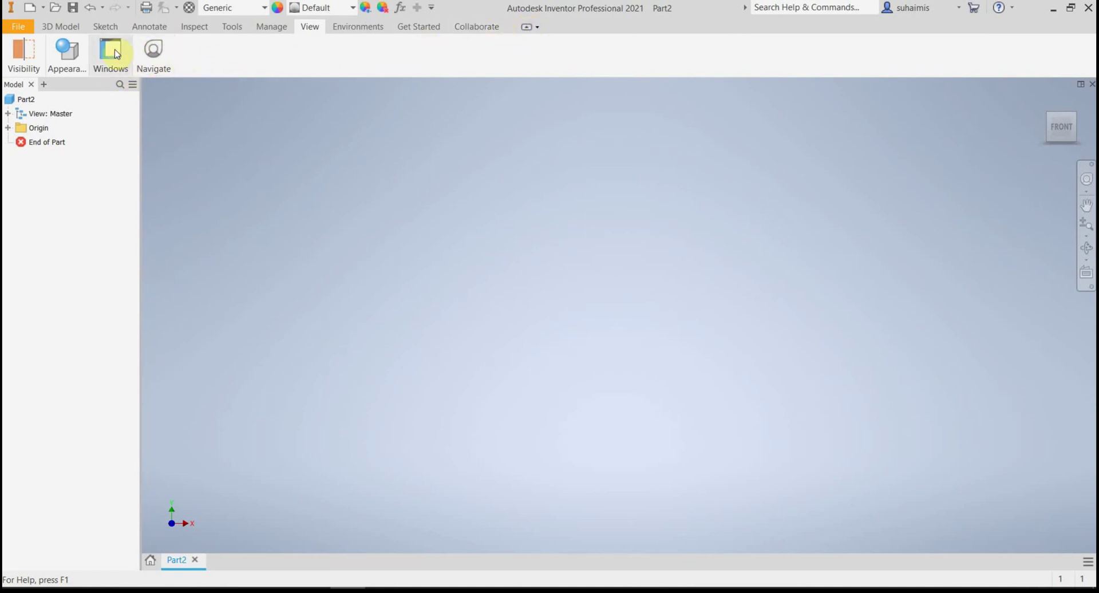
click(526, 29)
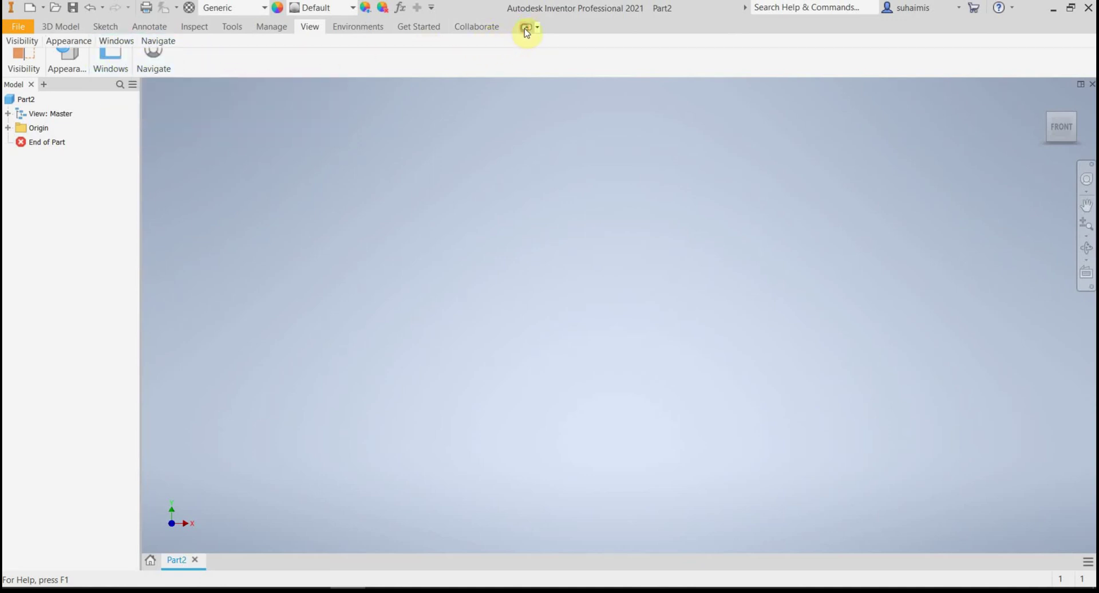
click(525, 29)
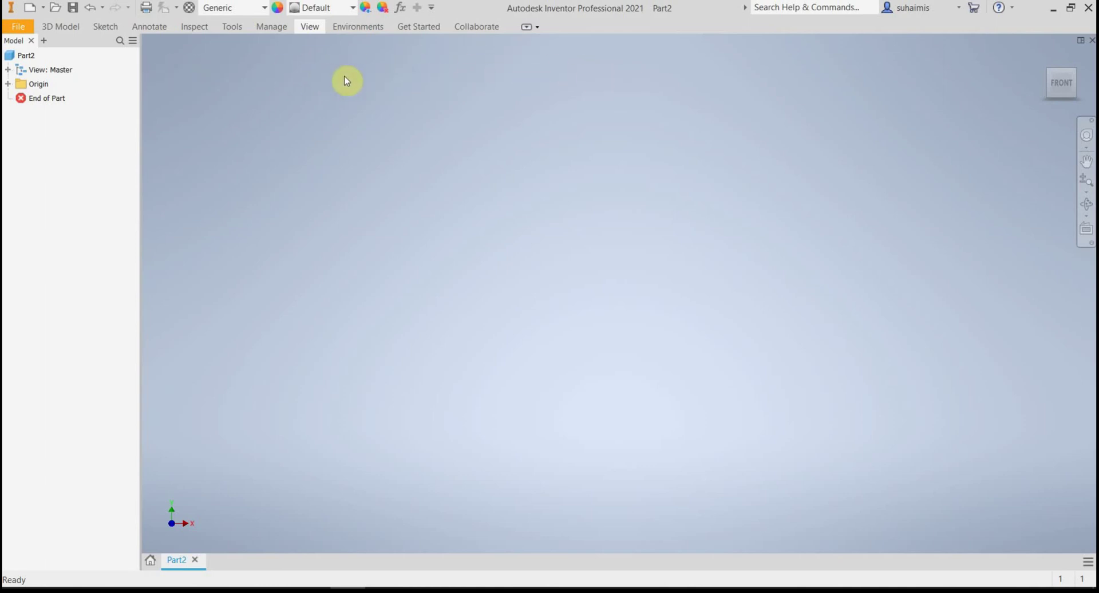
click(527, 28)
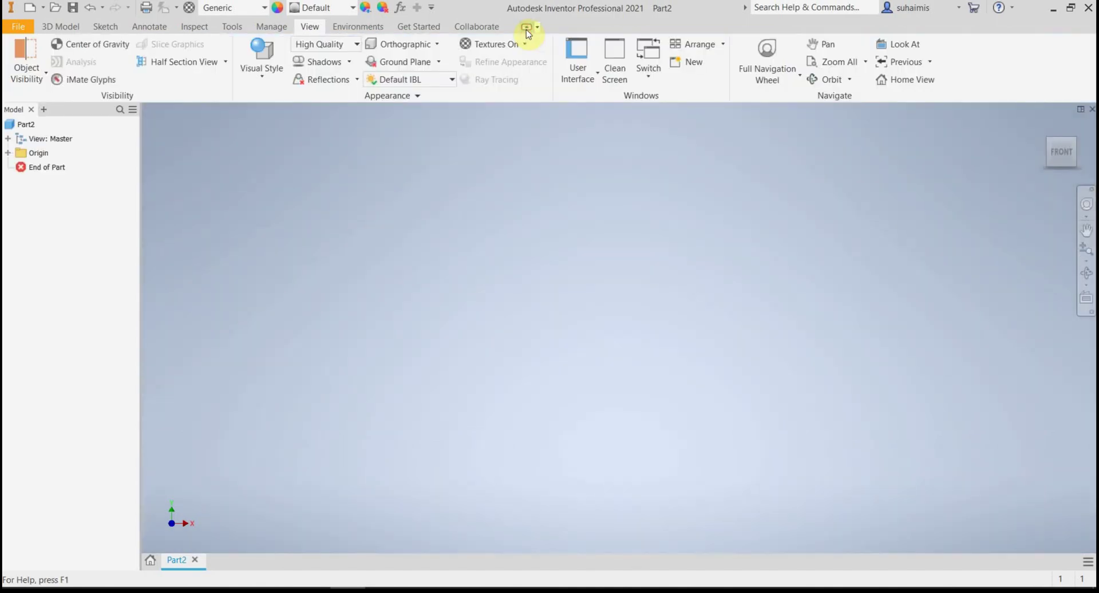
click(527, 28)
click(526, 29)
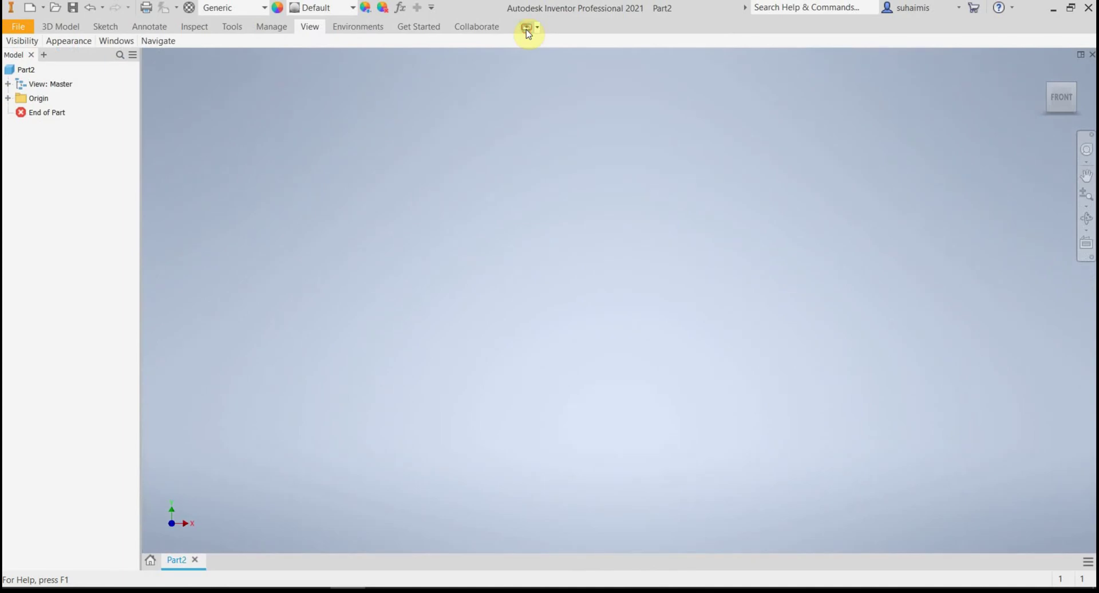
click(527, 29)
click(526, 28)
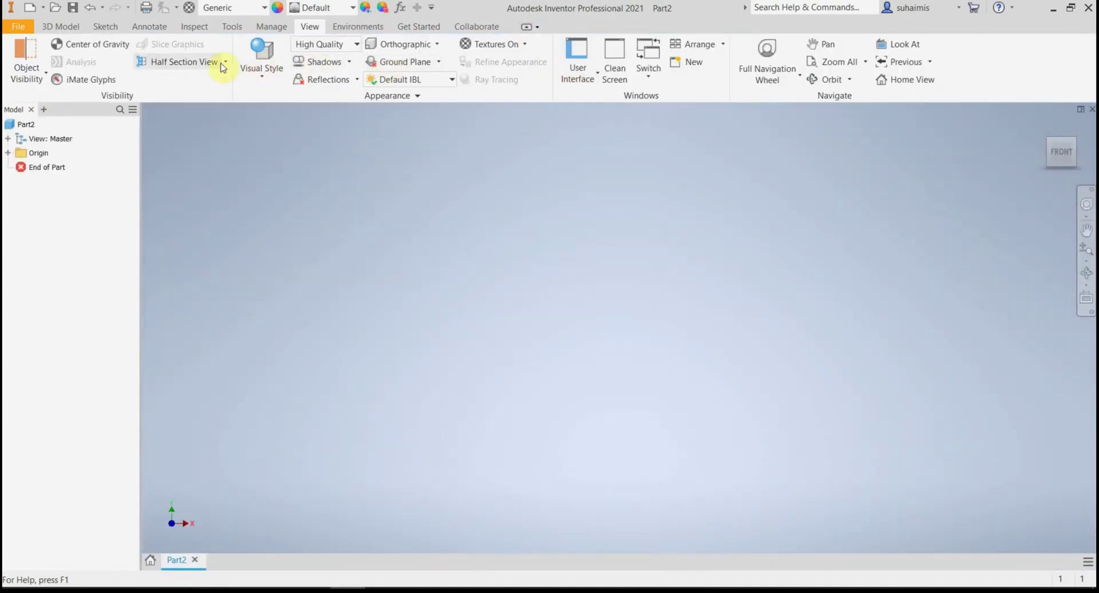
click(57, 28)
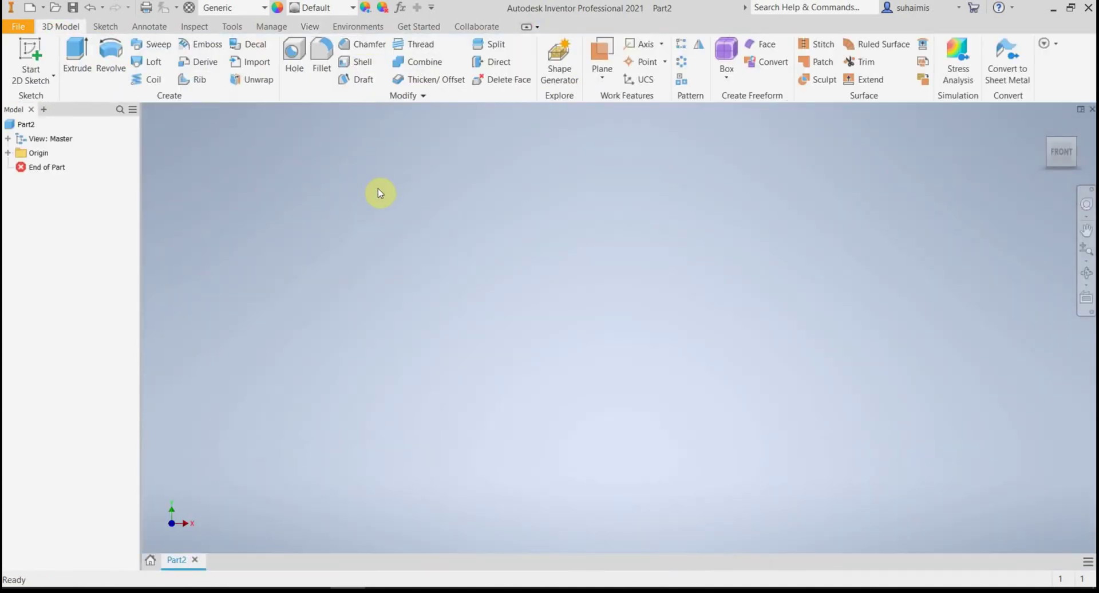